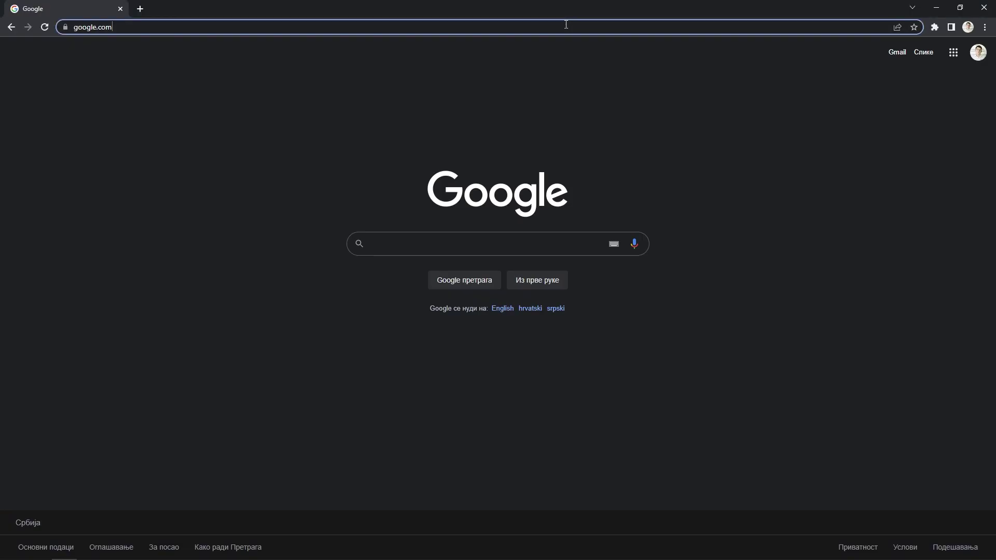
{"action": "key", "text": "ctrl+a"}
{"action": "type", "text": "https://setupsheet.solidcam.com/"}
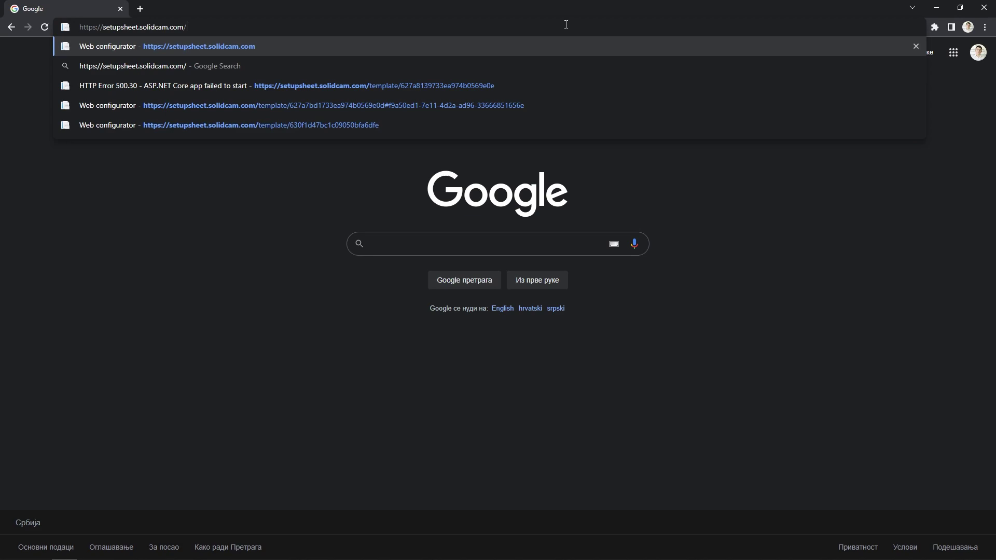
{"action": "key", "text": "Return"}
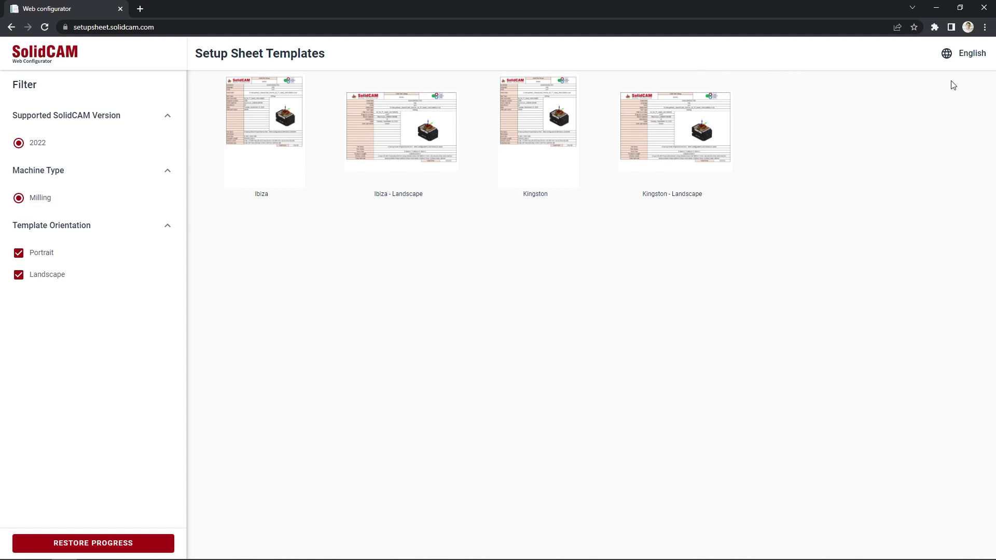
- Check the interface language list and keep English
{"action": "left_click", "coordinate": [947, 58]}
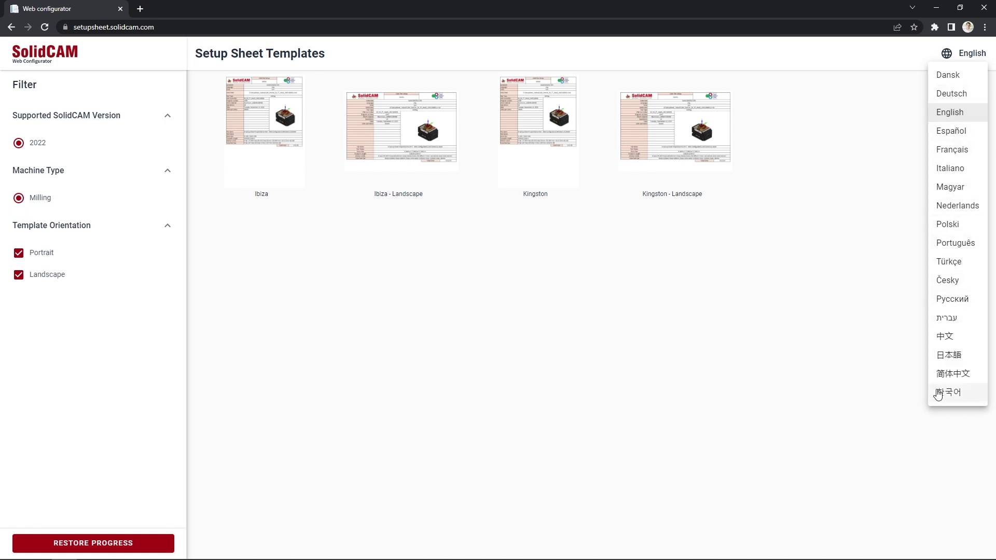
{"action": "left_click", "coordinate": [700, 306]}
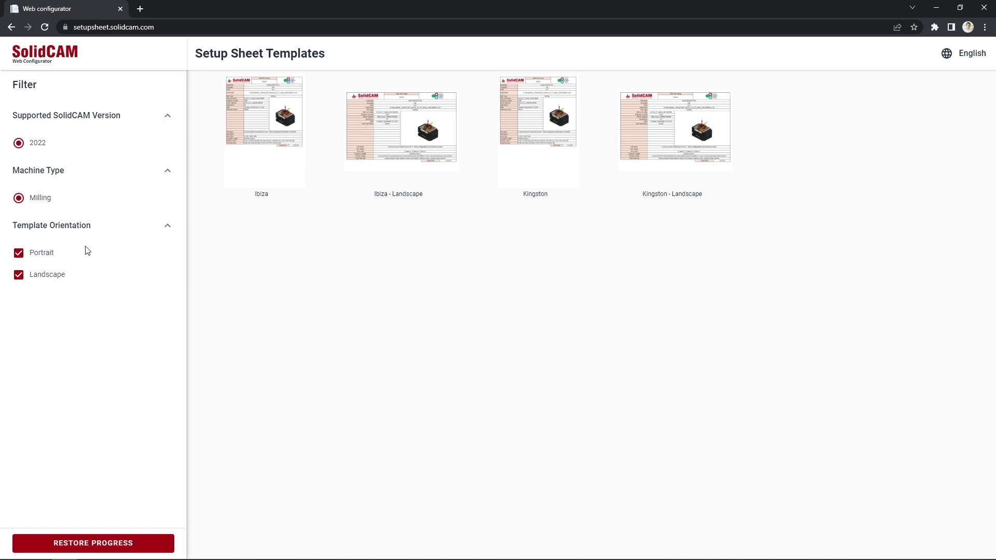
- Hide the landscape templates and open the portrait Ibiza template
{"action": "left_click", "coordinate": [19, 275]}
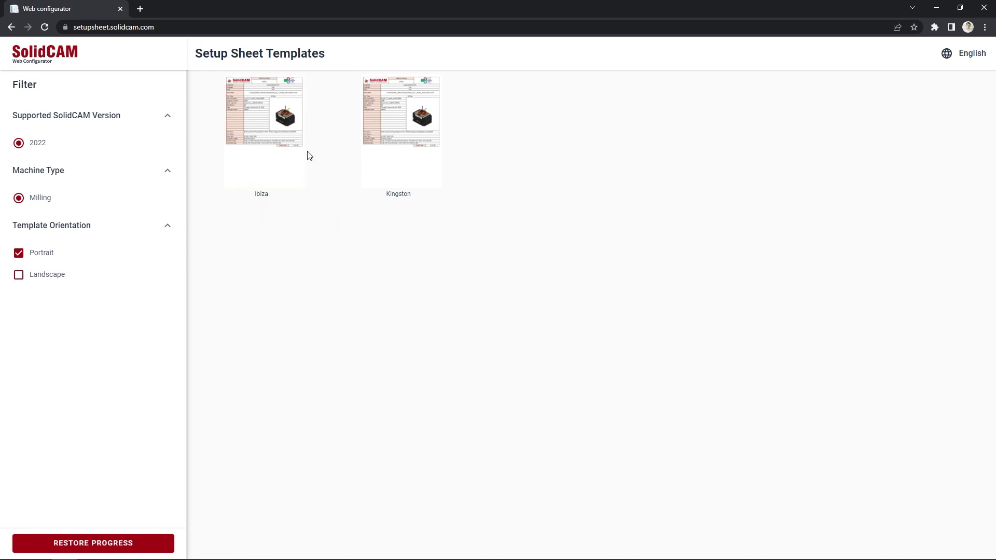
{"action": "mouse_move", "coordinate": [265, 131]}
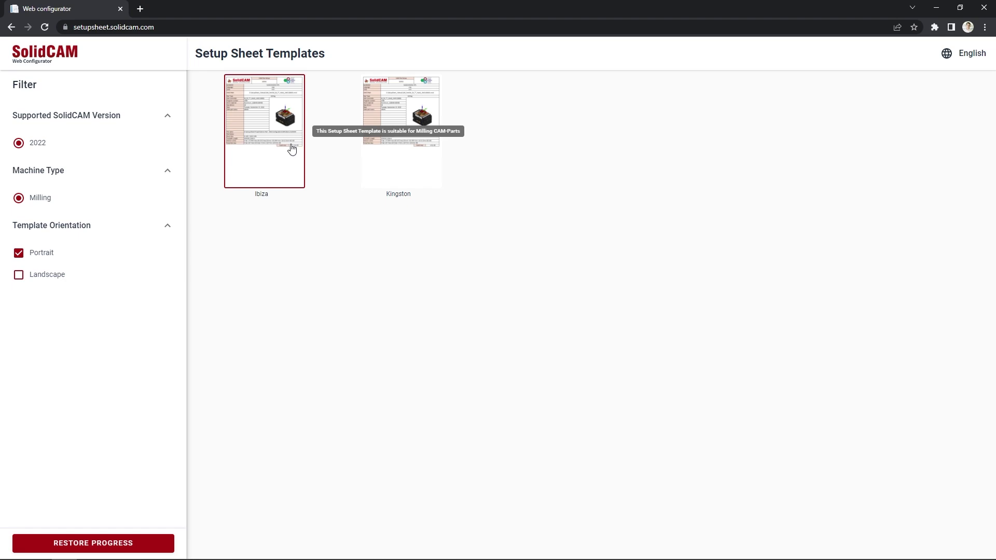
{"action": "left_click", "coordinate": [265, 159]}
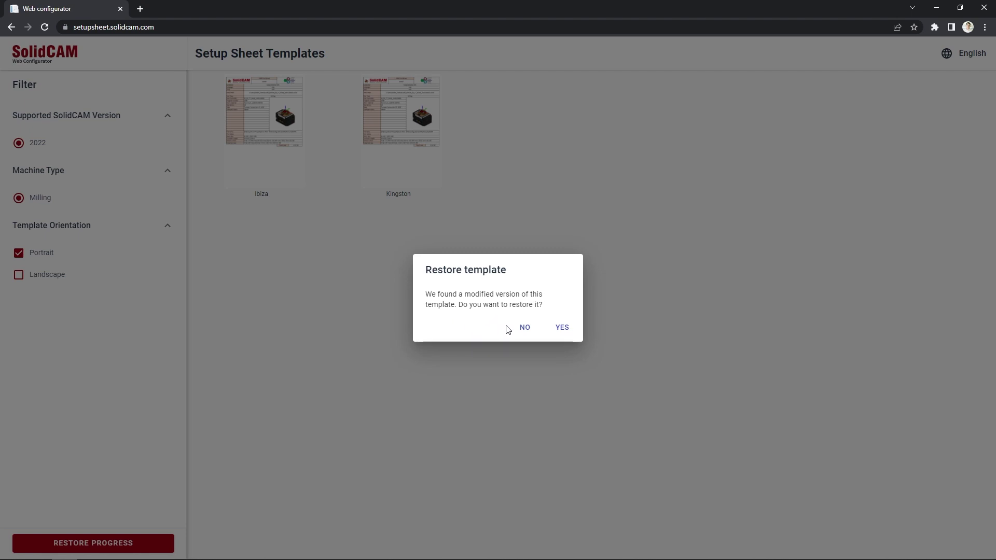
- Decline restoring the modified Ibiza version and focus the preview on the Tool List header
{"action": "left_click", "coordinate": [525, 329]}
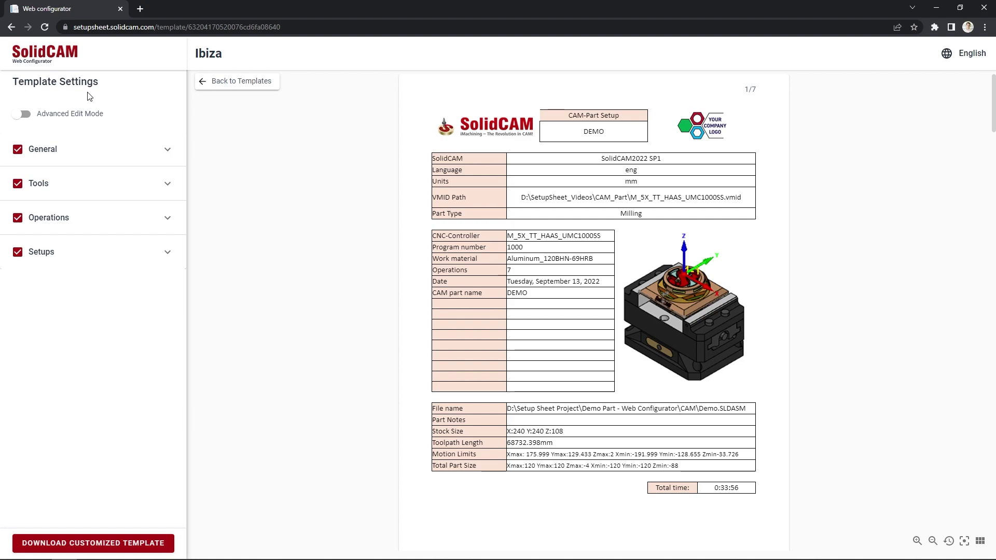
{"action": "left_click", "coordinate": [169, 185]}
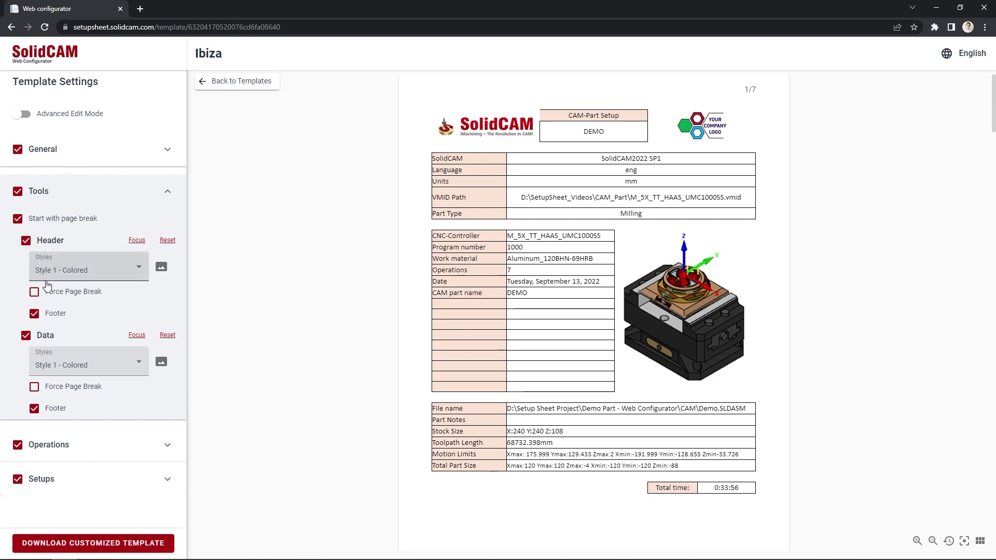
{"action": "left_click", "coordinate": [136, 244]}
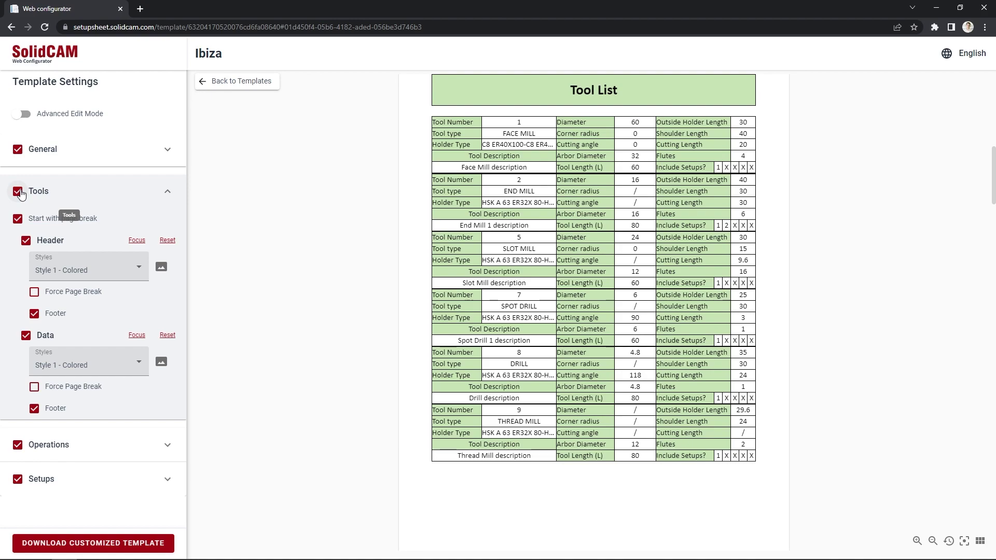
- Toggle the Tools section off and back on so the Tool List page stays included
{"action": "left_click", "coordinate": [18, 192]}
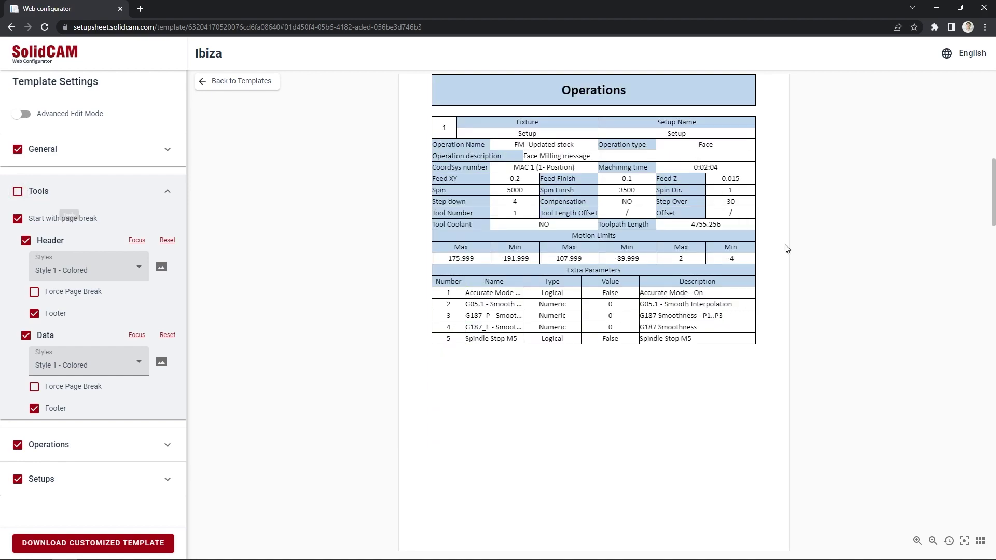
{"action": "scroll", "coordinate": [807, 329], "scroll_direction": "up", "scroll_amount": 8}
{"action": "scroll", "coordinate": [817, 337], "scroll_direction": "up", "scroll_amount": 5}
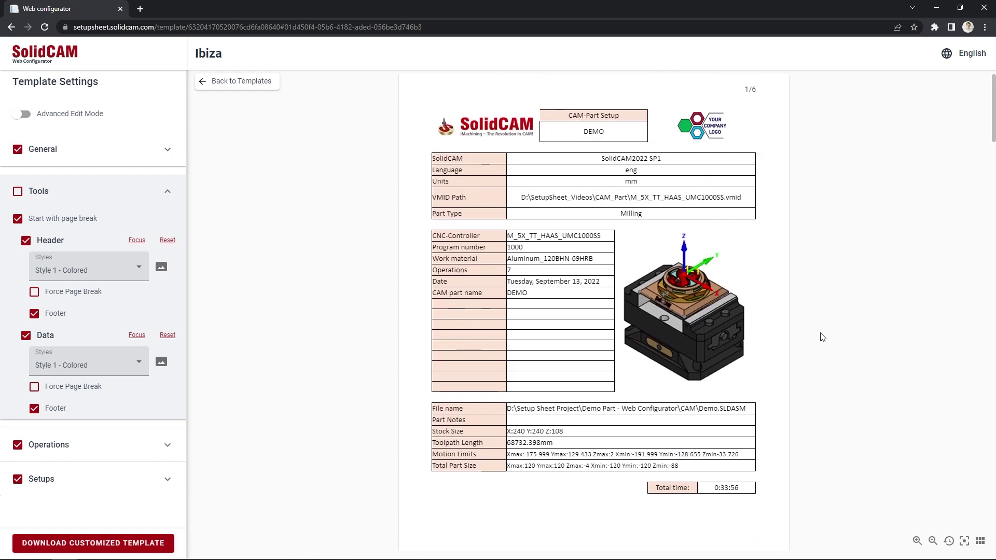
{"action": "scroll", "coordinate": [818, 338], "scroll_direction": "down", "scroll_amount": 9}
{"action": "scroll", "coordinate": [813, 346], "scroll_direction": "down", "scroll_amount": 1}
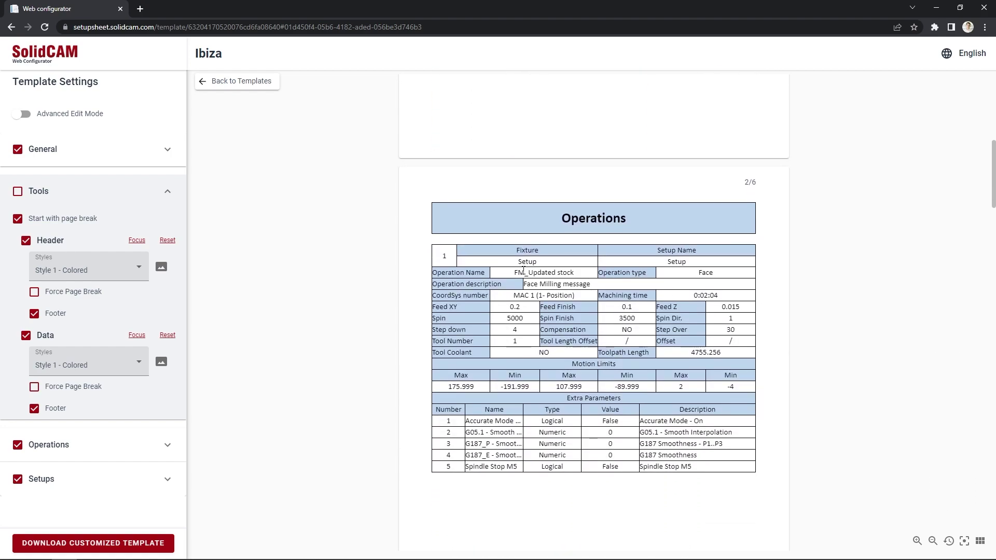
{"action": "left_click", "coordinate": [17, 195]}
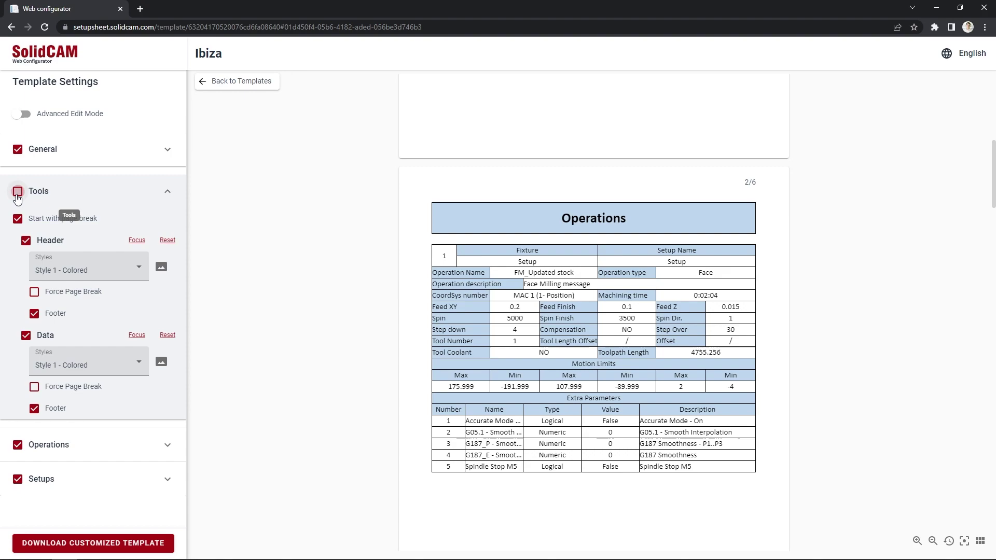
{"action": "scroll", "coordinate": [524, 289], "scroll_direction": "down", "scroll_amount": 1}
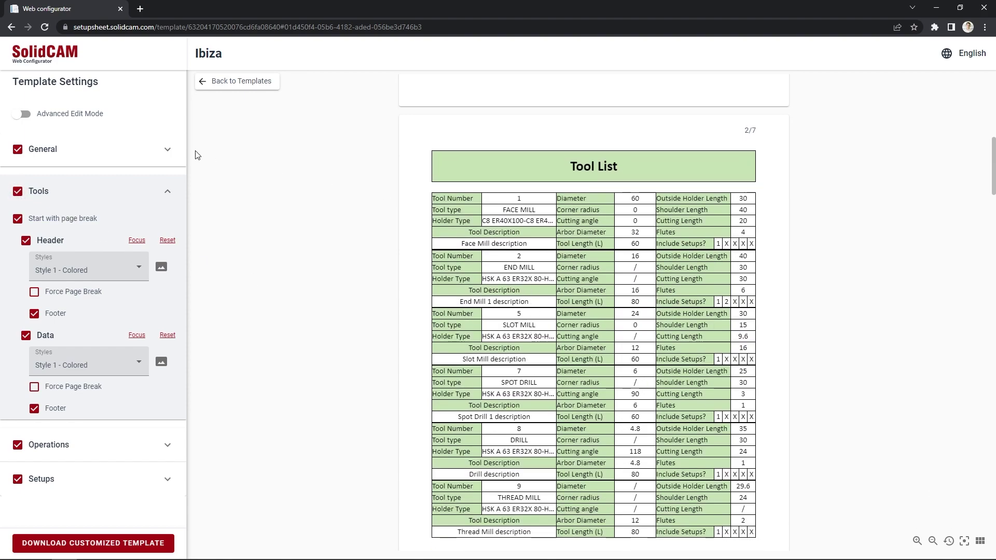
- Apply Style 1 - No Color to the Tool List header
{"action": "left_click", "coordinate": [132, 269]}
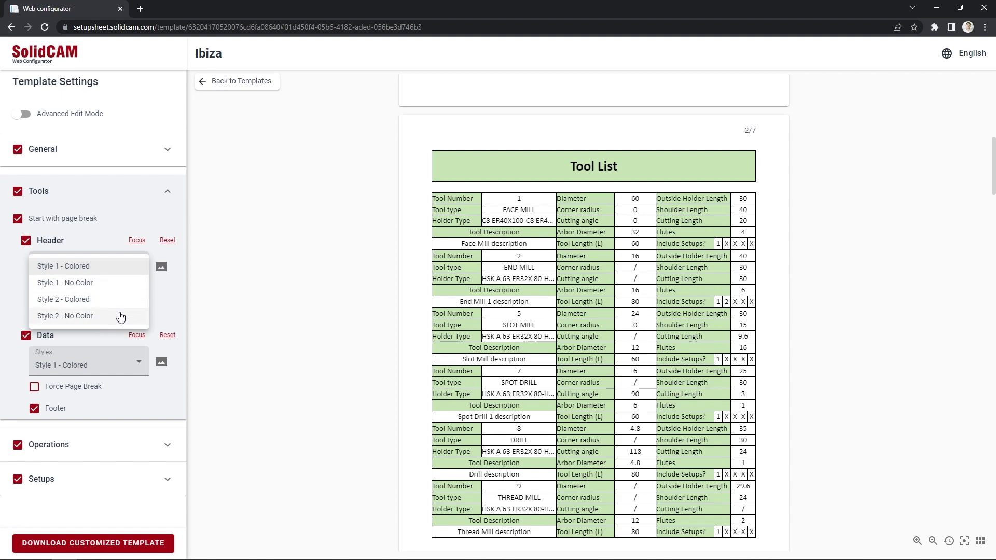
{"action": "left_click", "coordinate": [173, 300]}
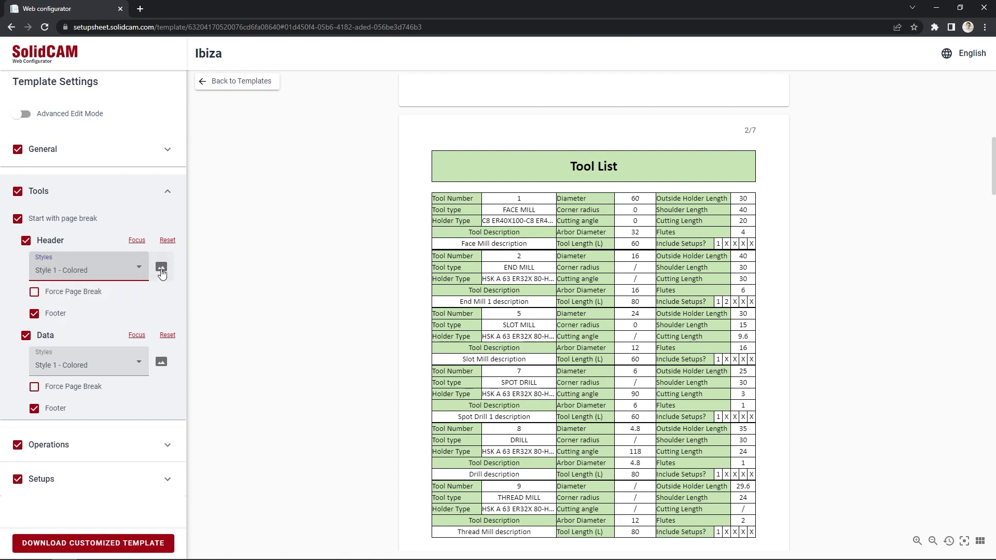
{"action": "left_click", "coordinate": [160, 268]}
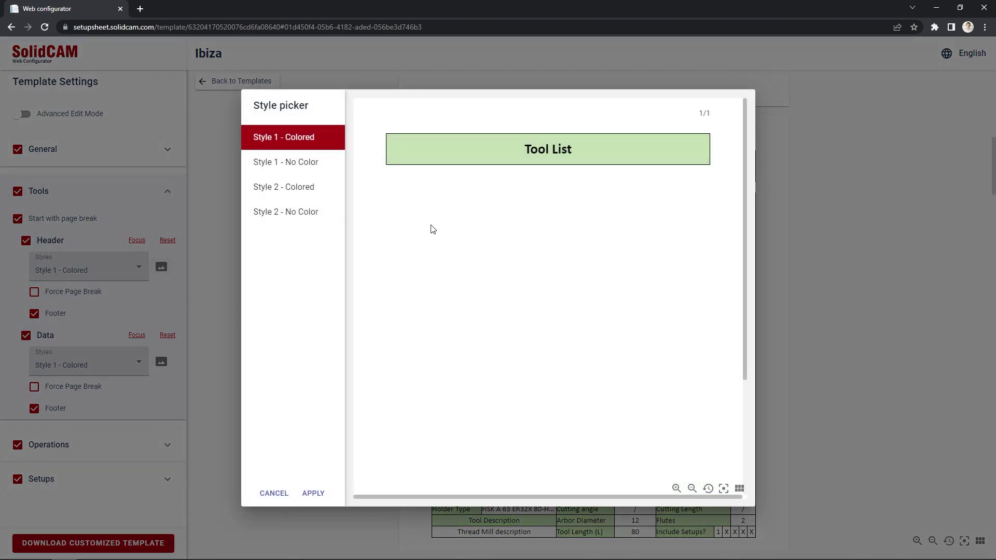
{"action": "left_click", "coordinate": [273, 167]}
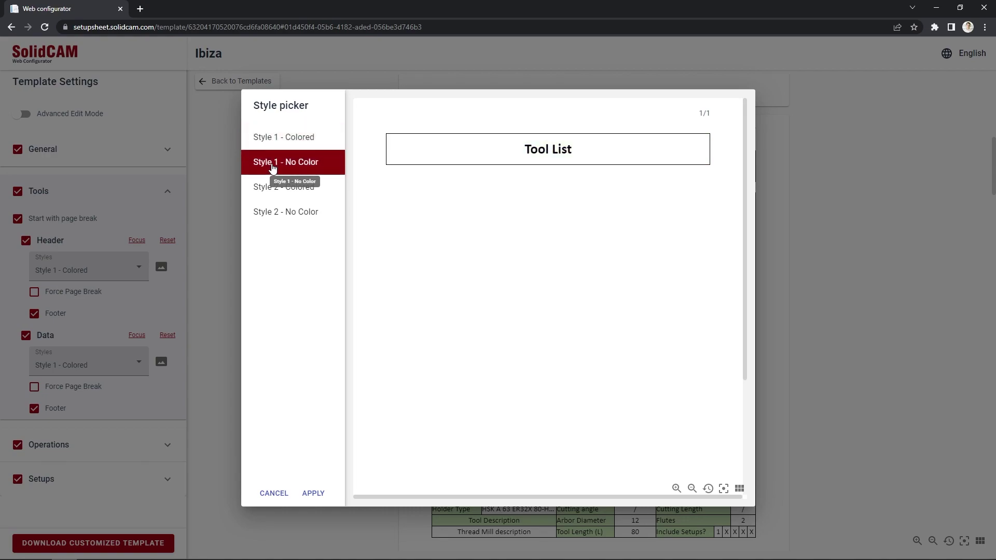
{"action": "left_click", "coordinate": [312, 493]}
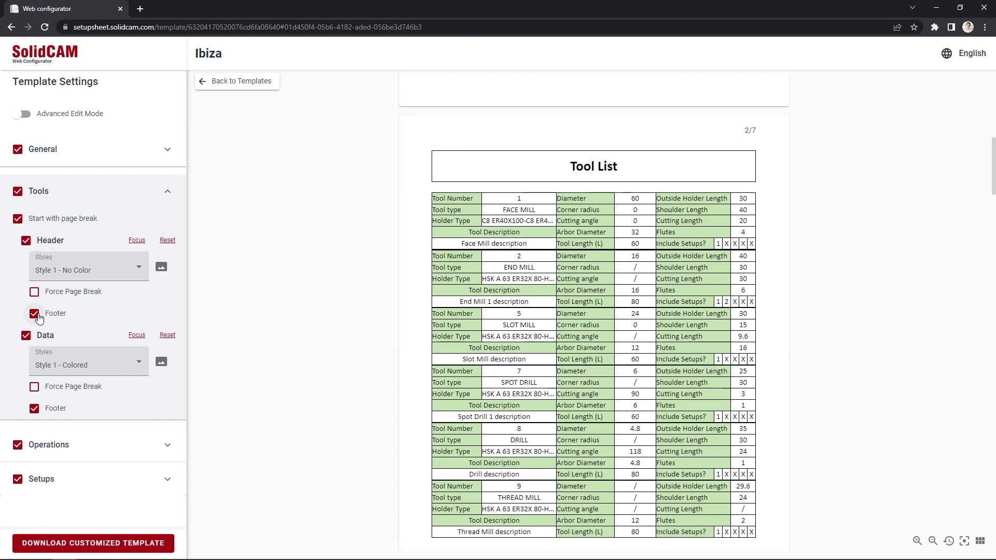
- Drop the Tool List header footer and apply Style 2 - Colored with tool images to the tool data
{"action": "left_click", "coordinate": [38, 316]}
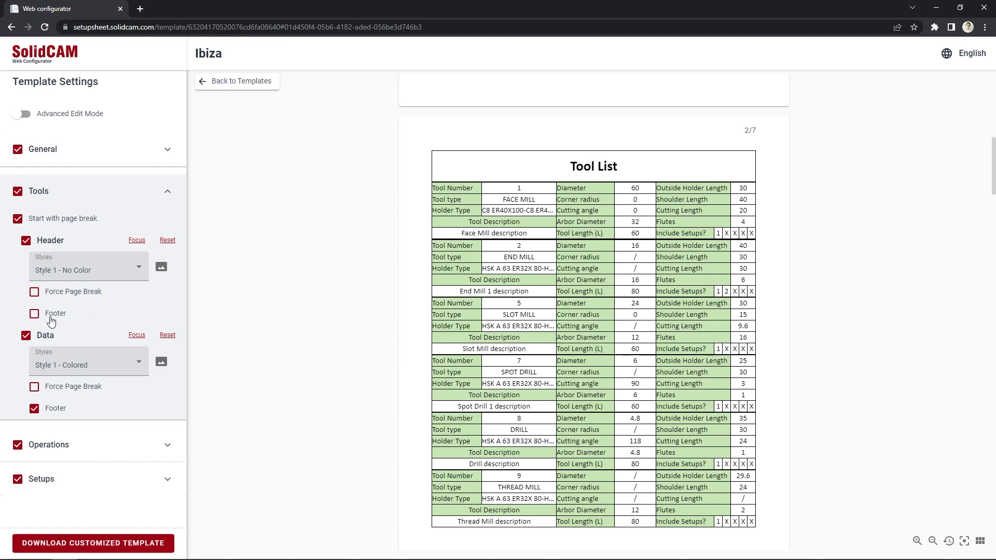
{"action": "left_click", "coordinate": [161, 362]}
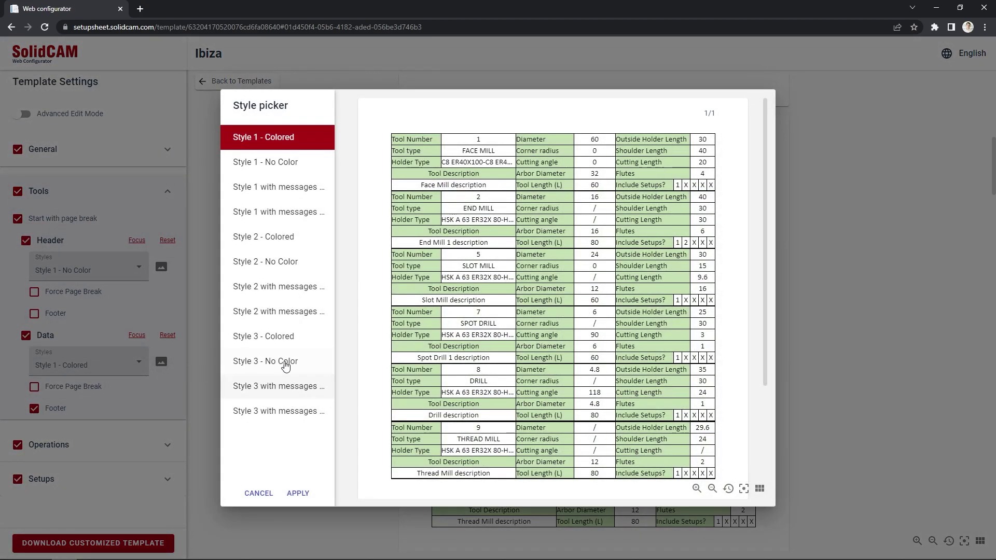
{"action": "left_click", "coordinate": [284, 236]}
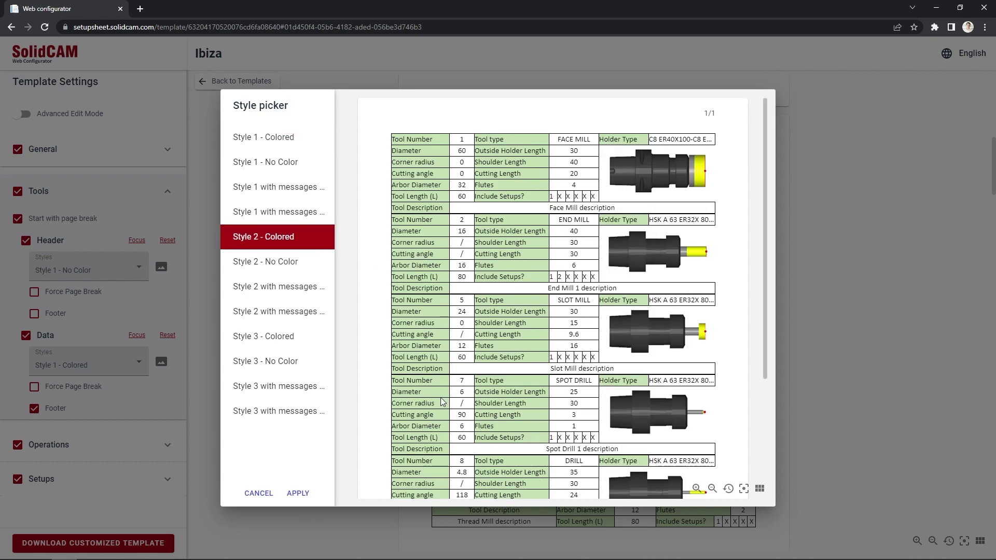
{"action": "left_click", "coordinate": [302, 493]}
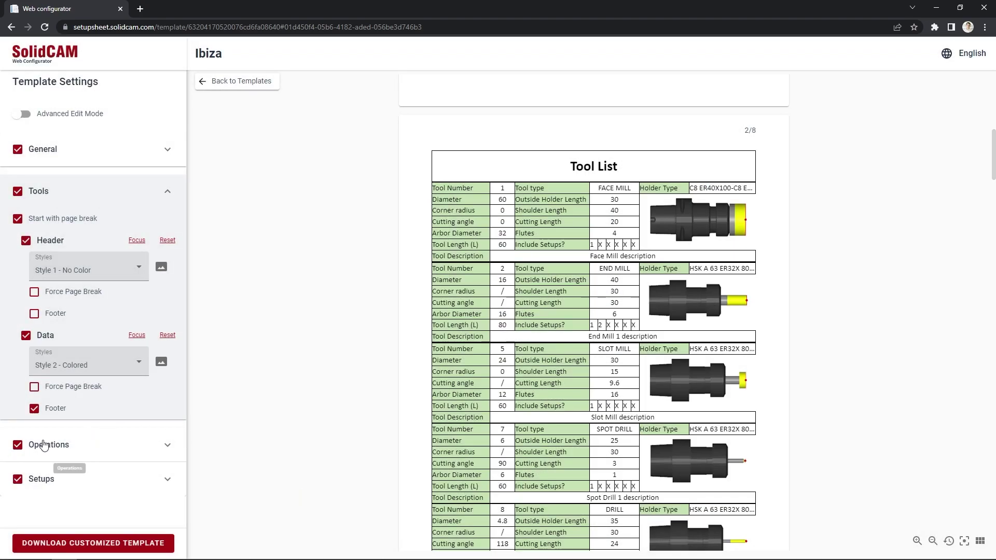
- Exclude the Operations section from the Ibiza template, leaving the Setup page after the tools
{"action": "left_click", "coordinate": [167, 446]}
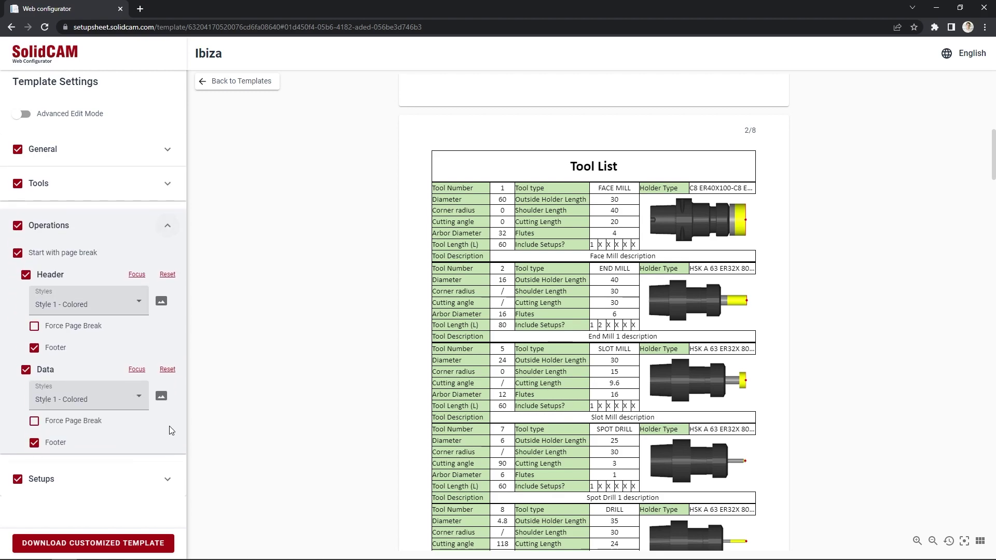
{"action": "left_click", "coordinate": [138, 274]}
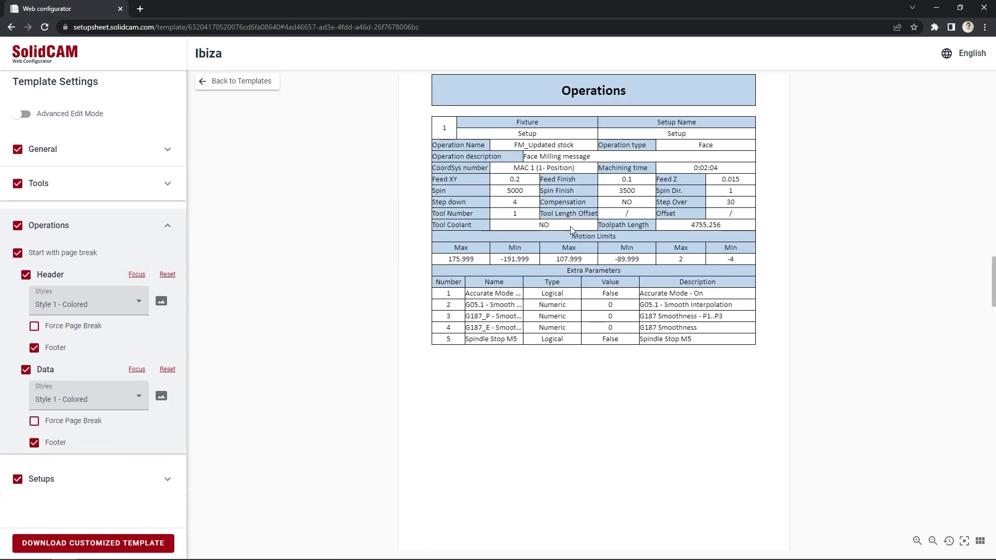
{"action": "left_click", "coordinate": [20, 228]}
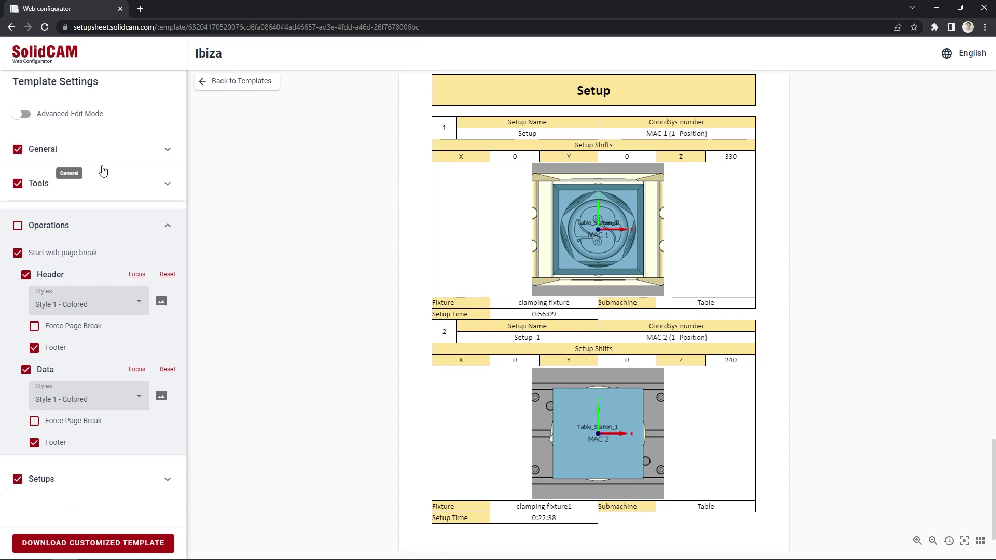
{"action": "left_click", "coordinate": [167, 184]}
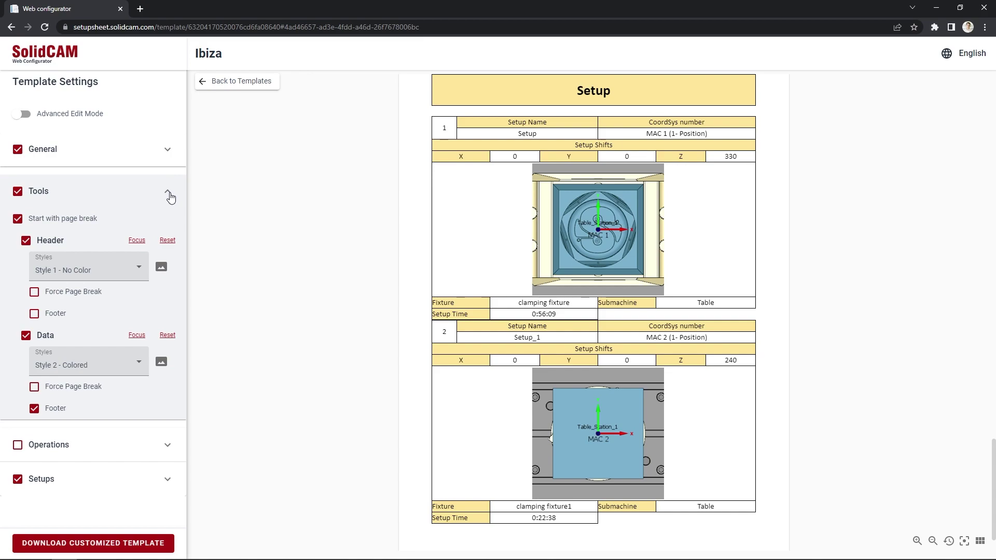
{"action": "left_click", "coordinate": [169, 193]}
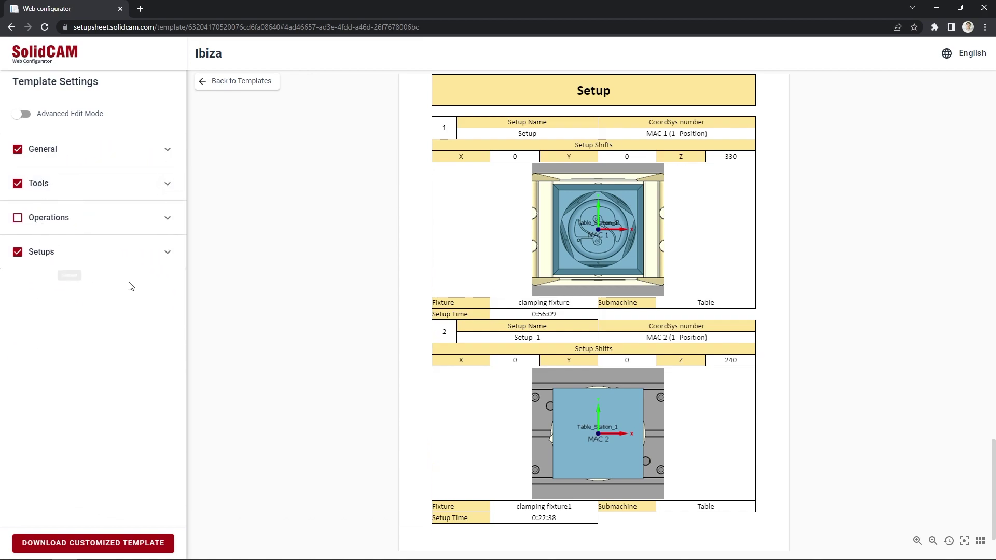
- Turn on Advanced Edit Mode so the template's text fields become editable
{"action": "scroll", "coordinate": [594, 312], "scroll_direction": "up", "scroll_amount": 5}
{"action": "scroll", "coordinate": [613, 340], "scroll_direction": "up", "scroll_amount": 5}
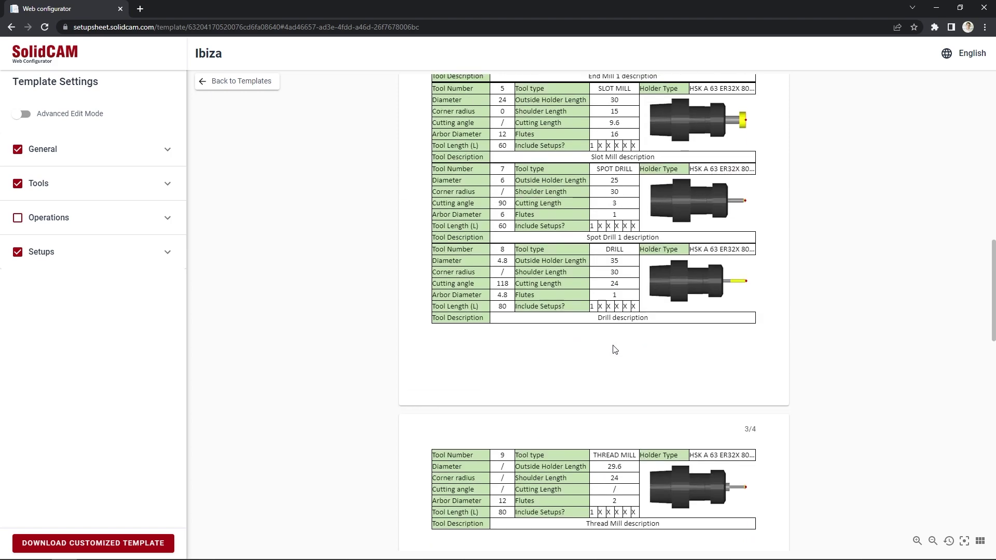
{"action": "scroll", "coordinate": [614, 349], "scroll_direction": "up", "scroll_amount": 5}
{"action": "left_click_drag", "start_coordinate": [523, 203], "coordinate": [544, 210]}
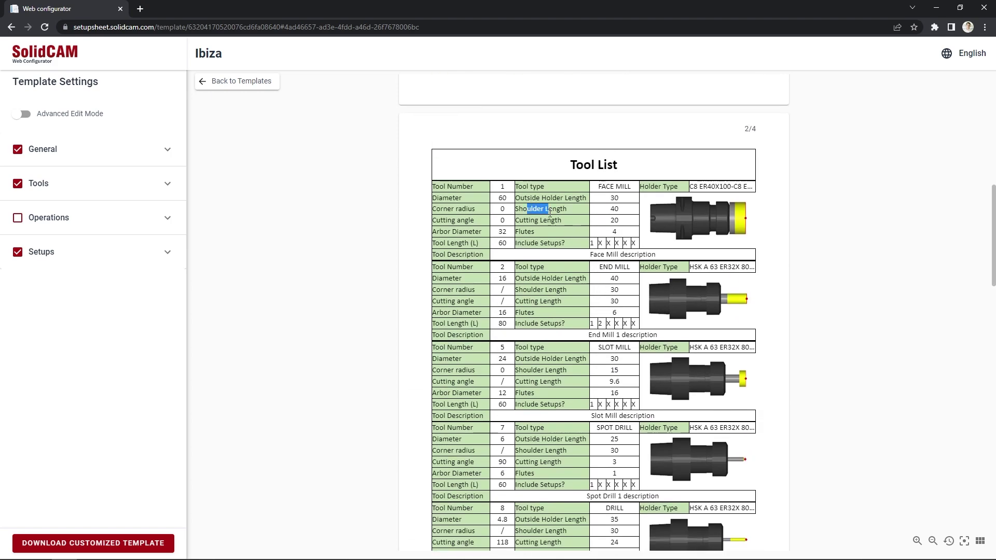
{"action": "left_click", "coordinate": [557, 219]}
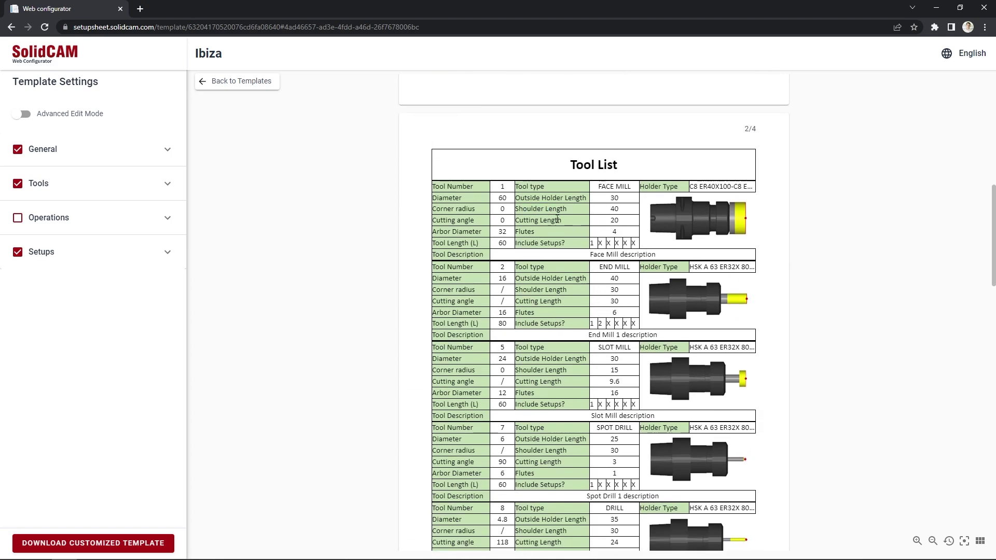
{"action": "left_click", "coordinate": [25, 115]}
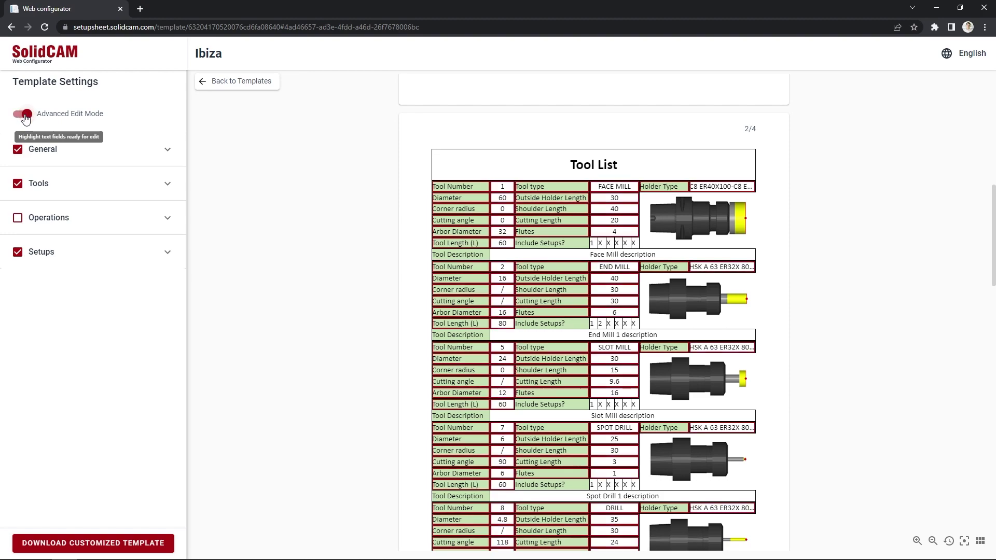
{"action": "scroll", "coordinate": [750, 342], "scroll_direction": "up", "scroll_amount": 2}
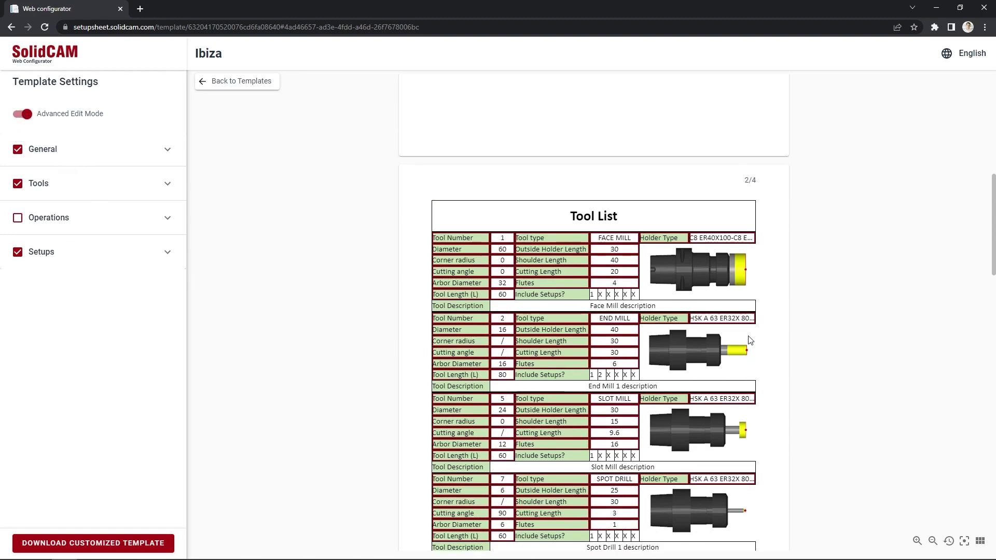
{"action": "scroll", "coordinate": [750, 339], "scroll_direction": "up", "scroll_amount": 5}
{"action": "scroll", "coordinate": [749, 339], "scroll_direction": "up", "scroll_amount": 3}
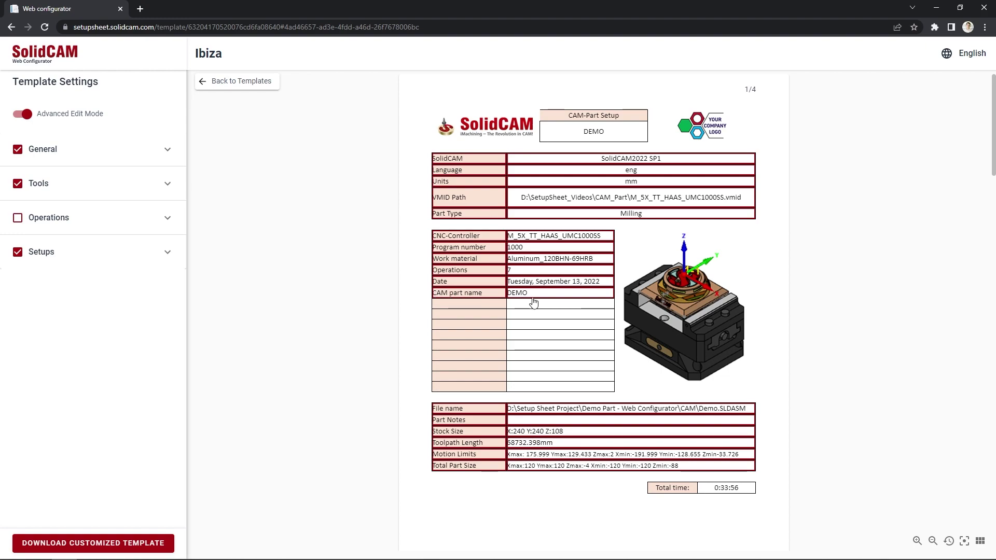
- Set both the CAM part name label and its DEMO value to empty
{"action": "left_click", "coordinate": [482, 298]}
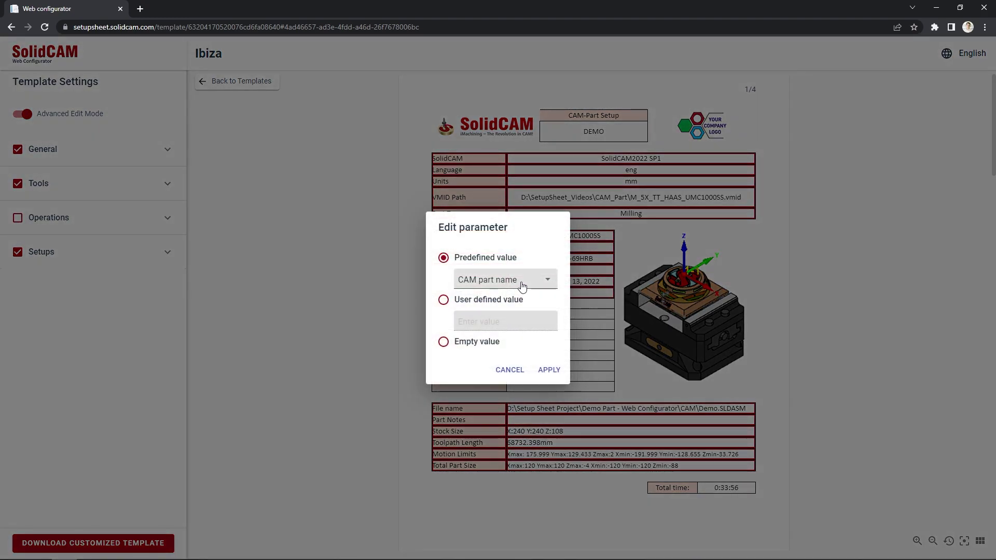
{"action": "left_click", "coordinate": [443, 341]}
{"action": "left_click", "coordinate": [549, 371]}
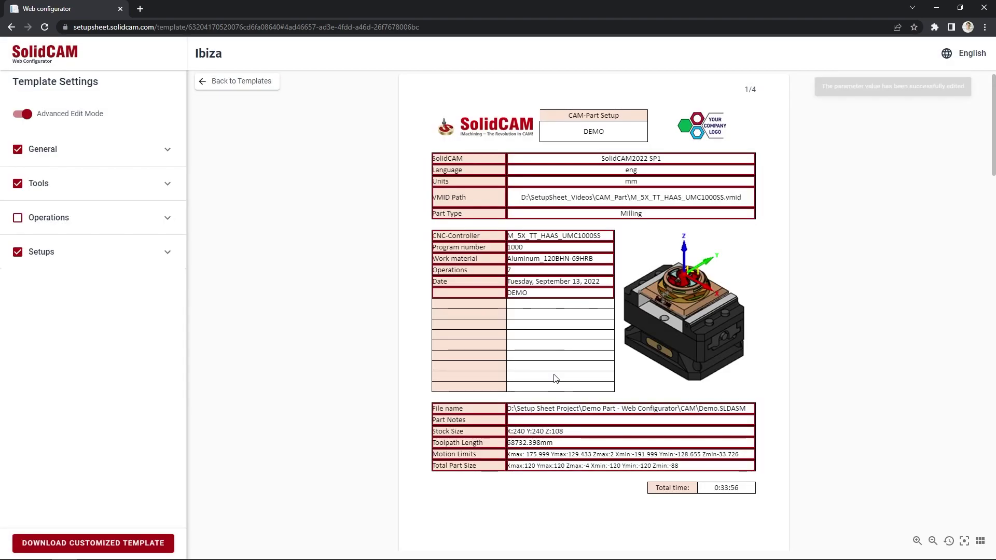
{"action": "left_click", "coordinate": [560, 296]}
{"action": "left_click", "coordinate": [493, 345]}
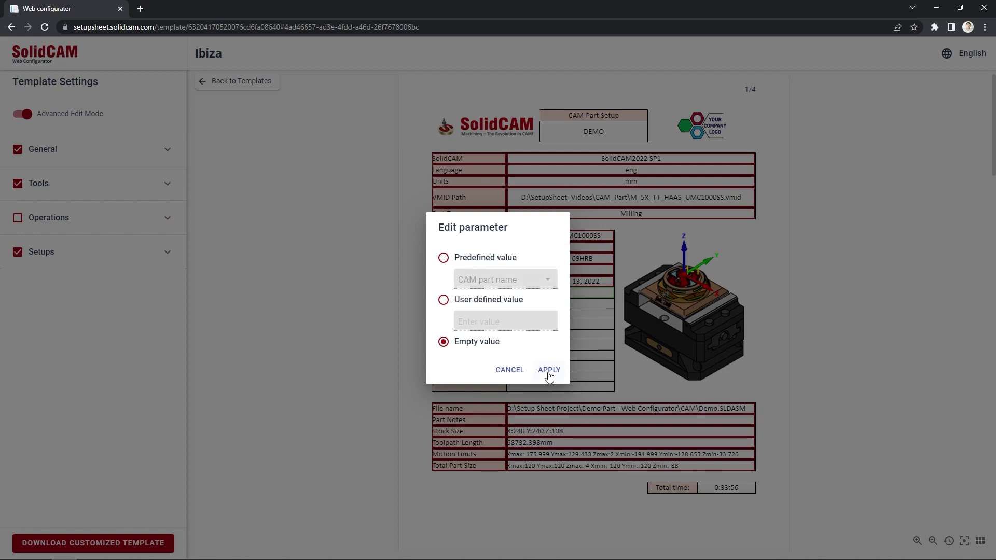
{"action": "left_click", "coordinate": [549, 372]}
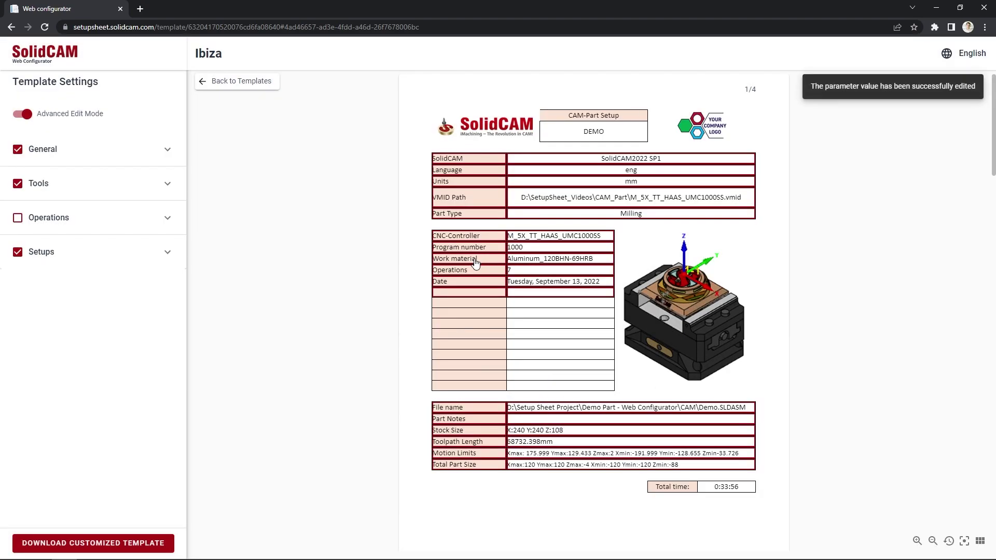
- Swap the row labels so one row reads File name and the other Total Part Size
{"action": "left_click", "coordinate": [470, 467]}
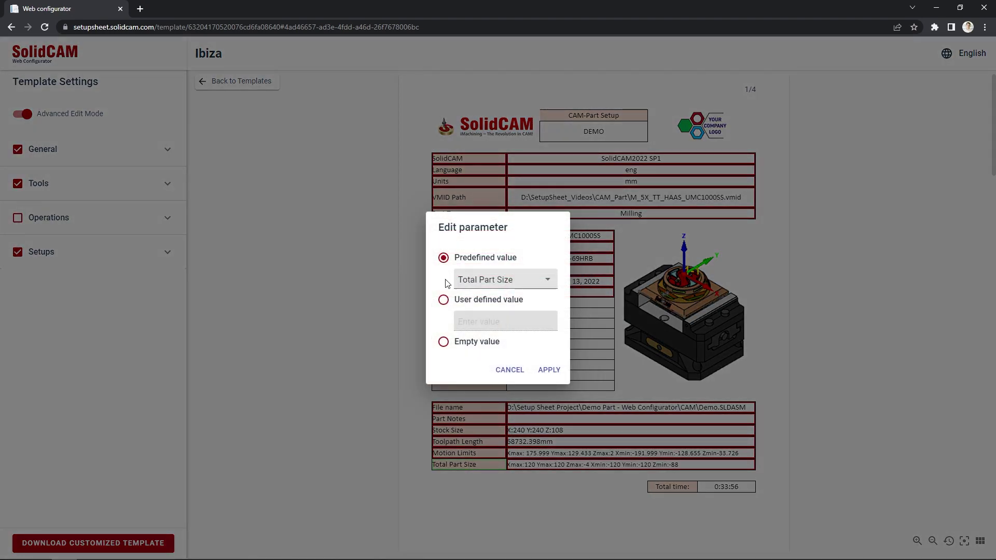
{"action": "left_click", "coordinate": [522, 280]}
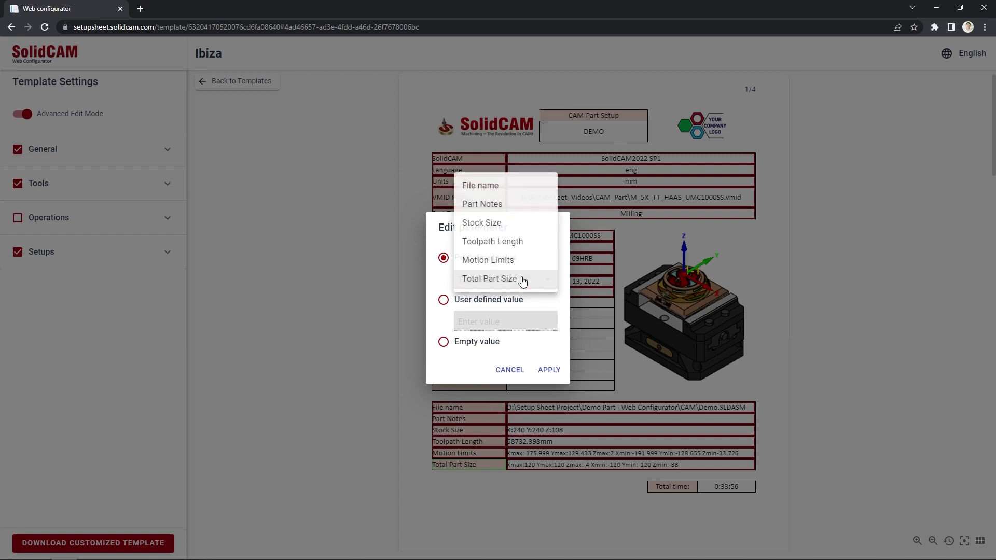
{"action": "left_click", "coordinate": [499, 187]}
{"action": "left_click", "coordinate": [548, 370]}
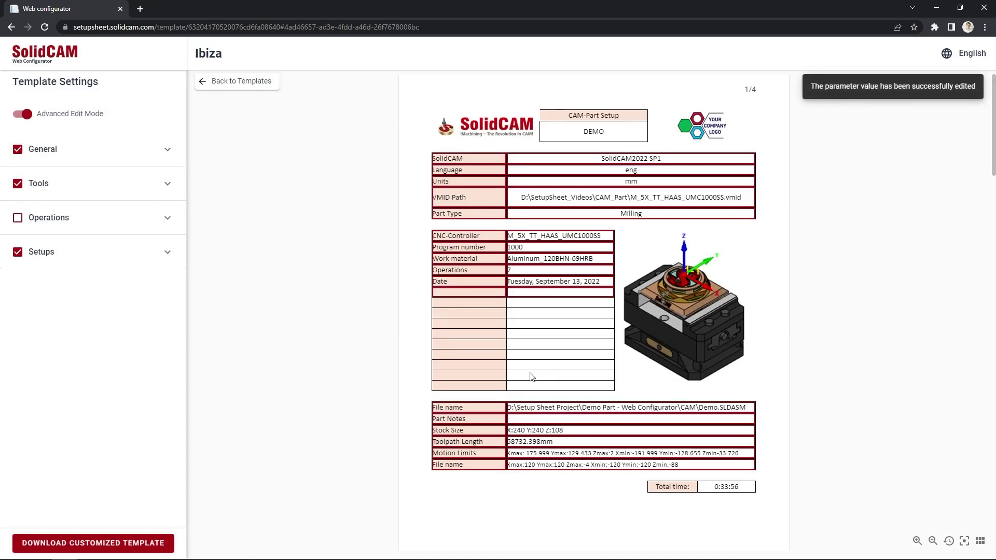
{"action": "left_click", "coordinate": [484, 413]}
{"action": "left_click", "coordinate": [521, 291]}
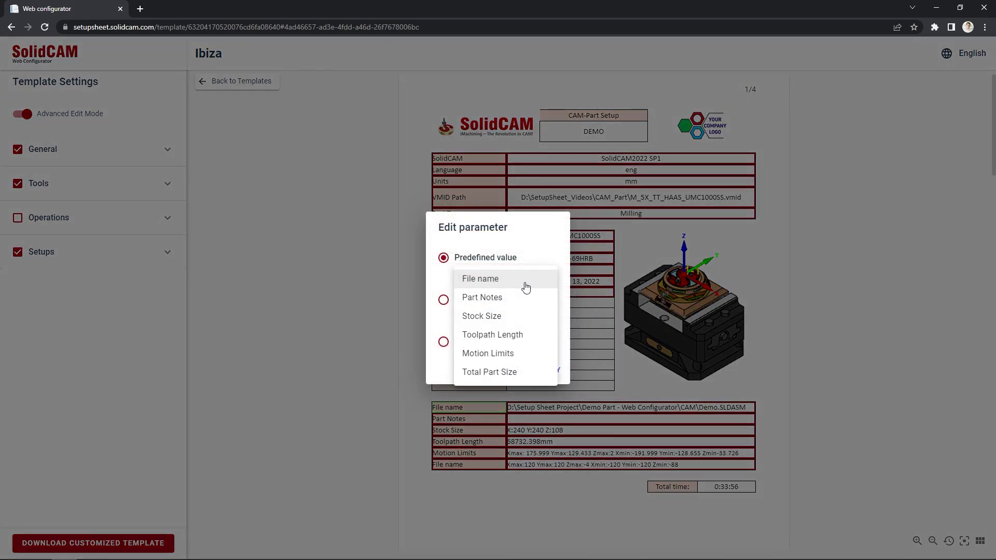
{"action": "left_click", "coordinate": [510, 374]}
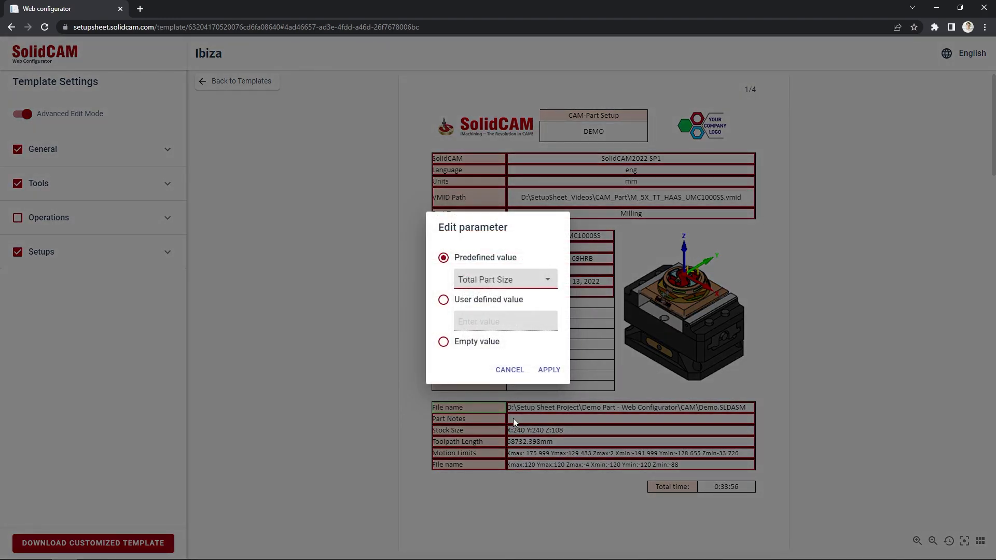
{"action": "left_click", "coordinate": [548, 370]}
- Fill the rows with the Total Part Size and File name predefined values
{"action": "left_click", "coordinate": [545, 410]}
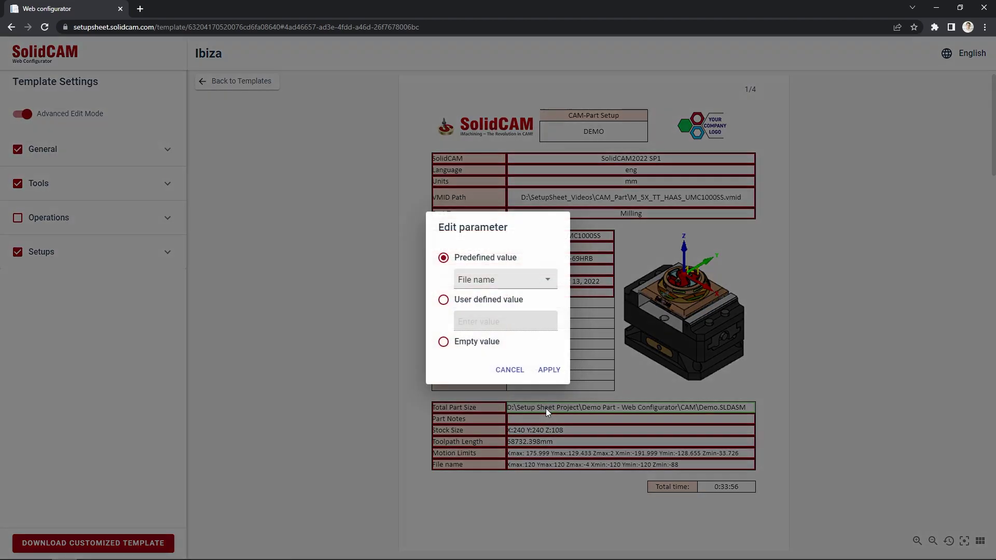
{"action": "left_click", "coordinate": [534, 286]}
{"action": "left_click", "coordinate": [526, 372]}
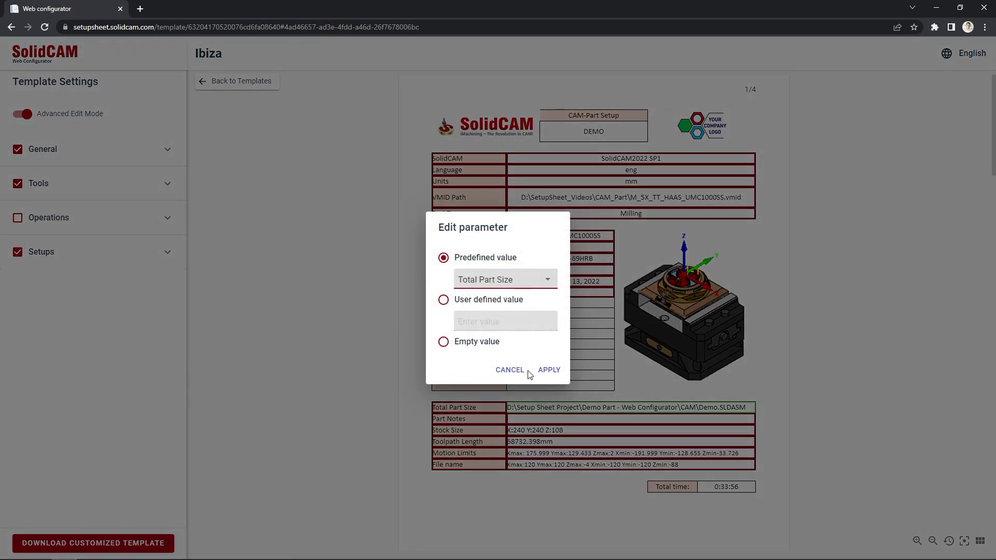
{"action": "left_click", "coordinate": [548, 369]}
{"action": "left_click", "coordinate": [539, 464]}
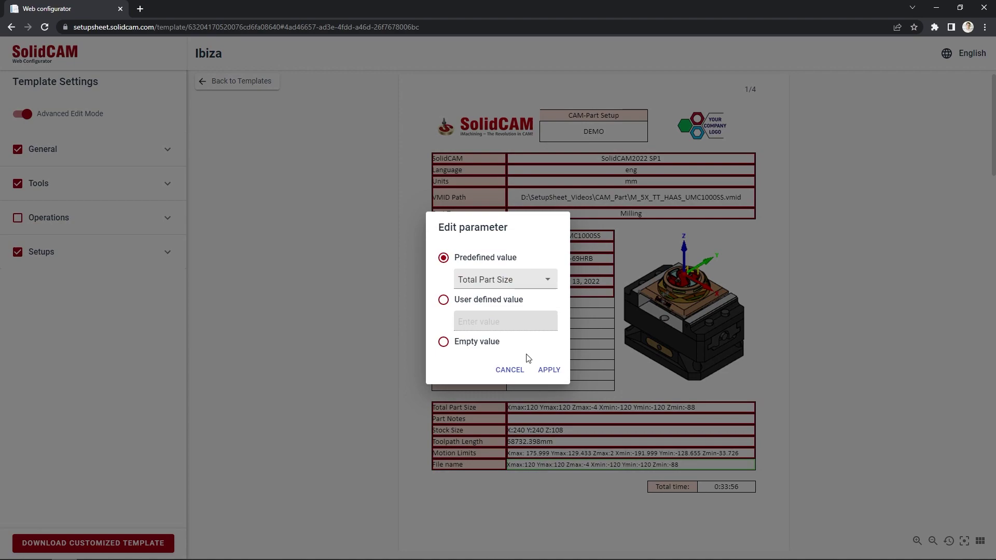
{"action": "left_click", "coordinate": [511, 282]}
{"action": "left_click", "coordinate": [500, 187]}
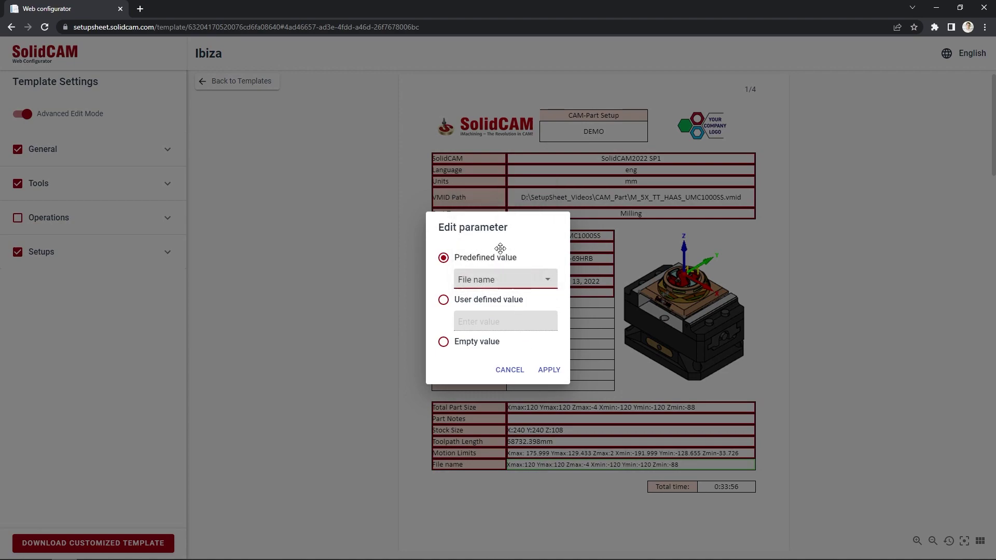
{"action": "left_click", "coordinate": [549, 369]}
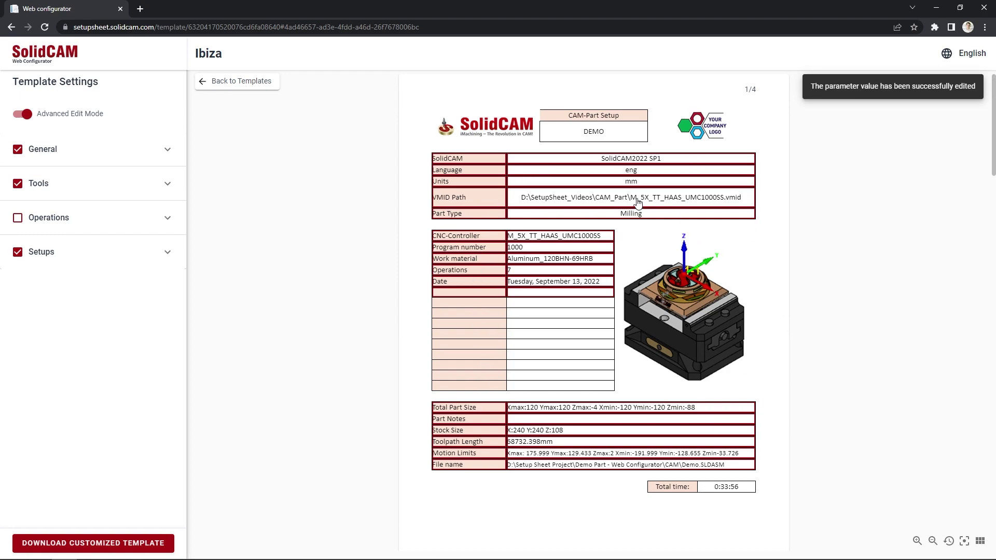
- Download the customized Ibiza template as configuration.sst
{"action": "left_click", "coordinate": [147, 543]}
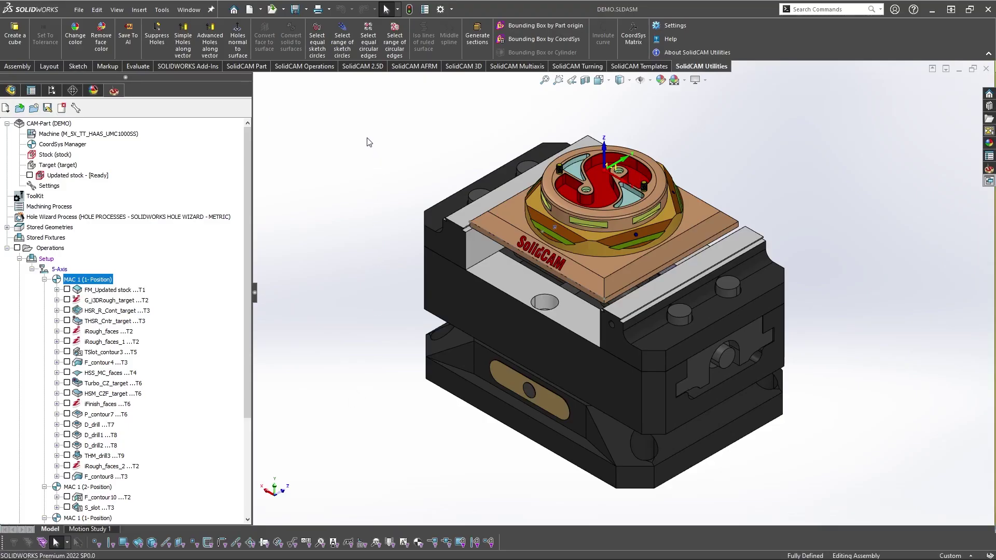
- Install the downloaded configuration.sst from Downloads as a SolidCAM setup sheet template
{"action": "left_click", "coordinate": [161, 10]}
{"action": "mouse_move", "coordinate": [182, 47]}
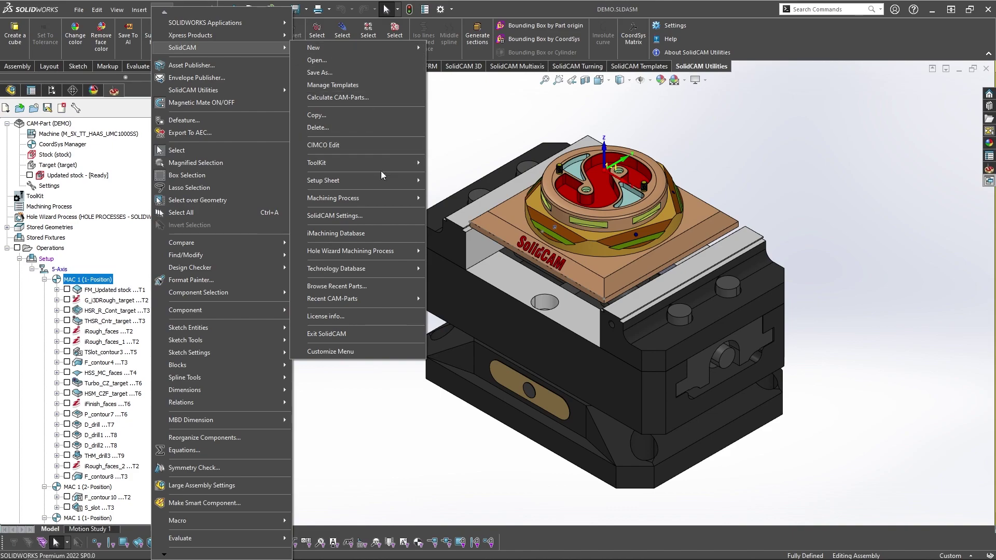
{"action": "mouse_move", "coordinate": [322, 180]}
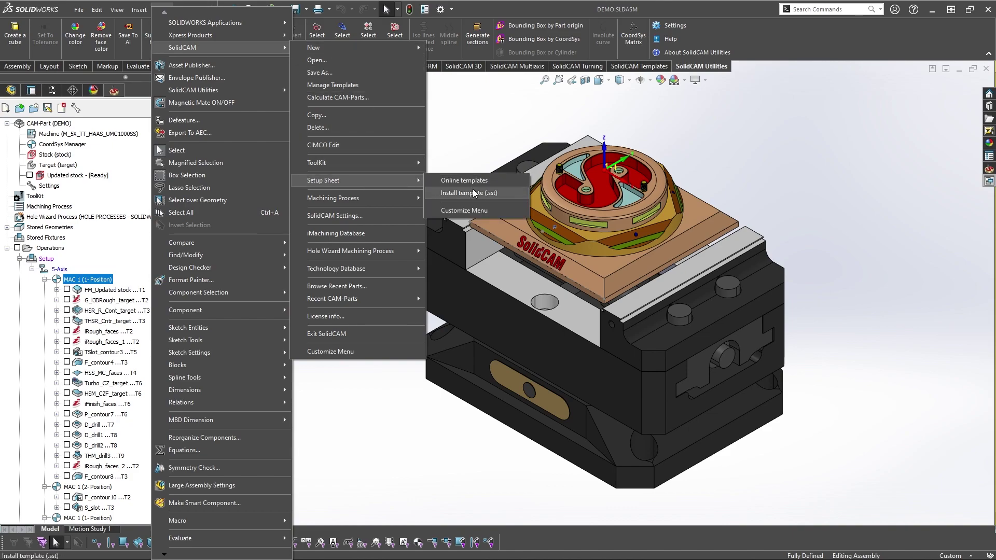
{"action": "left_click", "coordinate": [475, 193]}
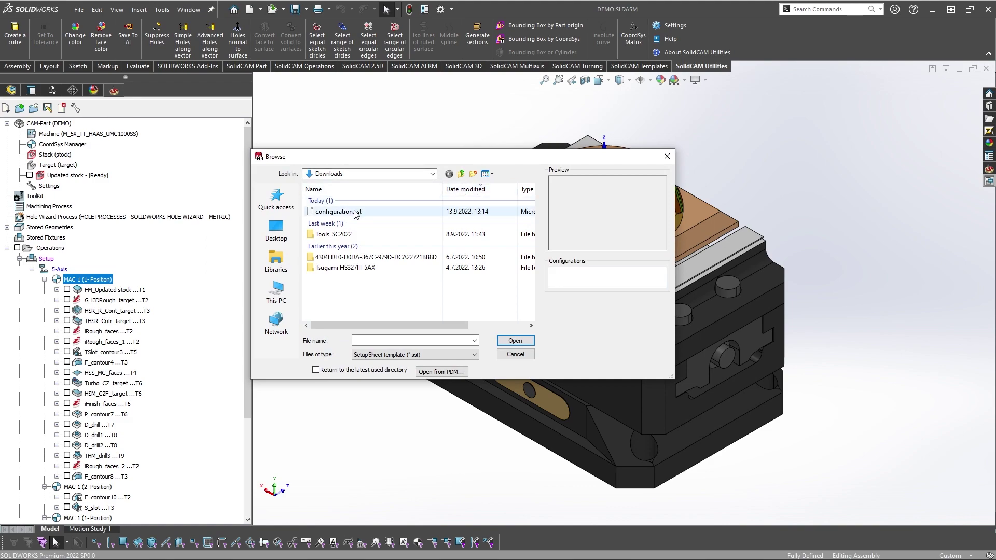
{"action": "left_click", "coordinate": [356, 213]}
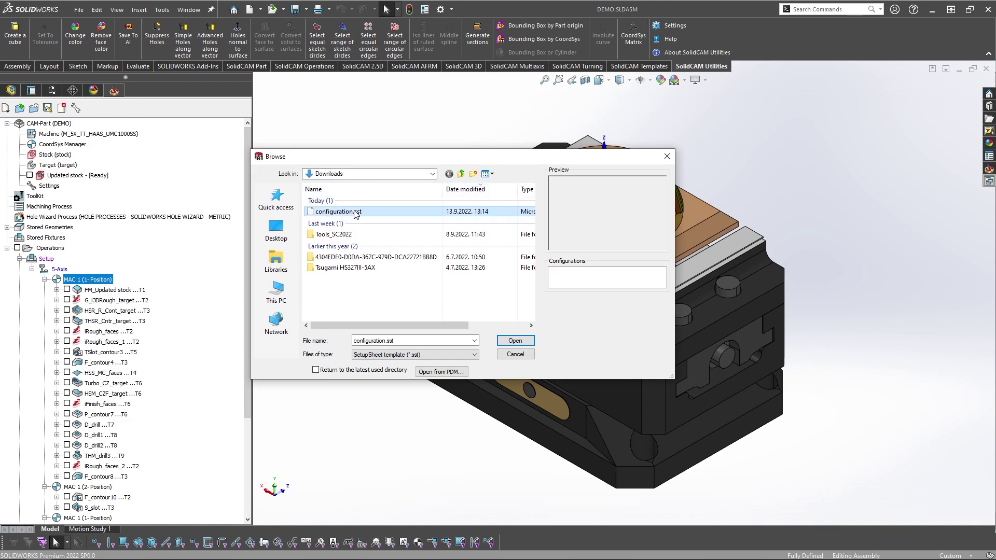
{"action": "left_click", "coordinate": [506, 342]}
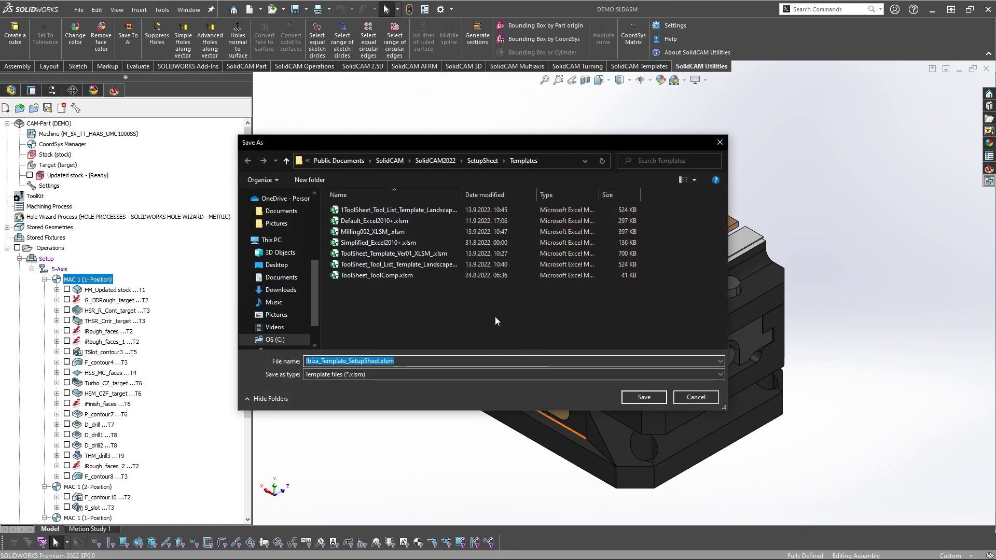
- Save the new template as Ibiza_Template_SetupSheet_TEST.xlsm and confirm it was added
{"action": "left_click", "coordinate": [380, 361]}
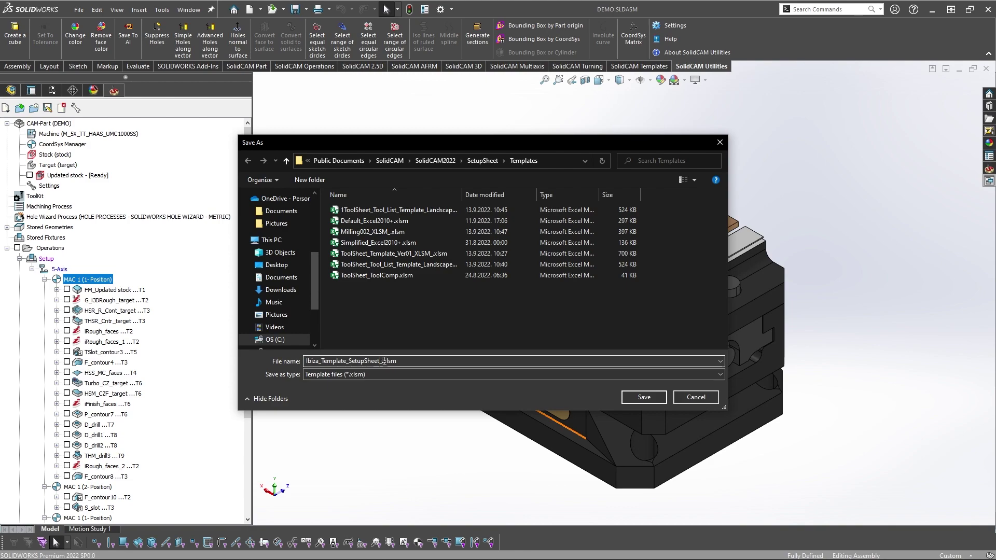
{"action": "type", "text": "_ETEST"}
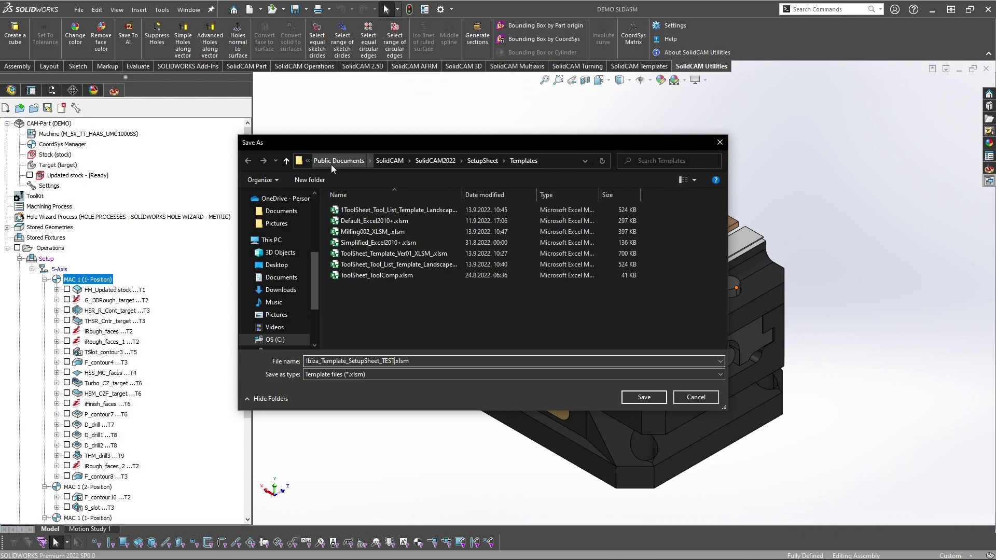
{"action": "left_click", "coordinate": [643, 397]}
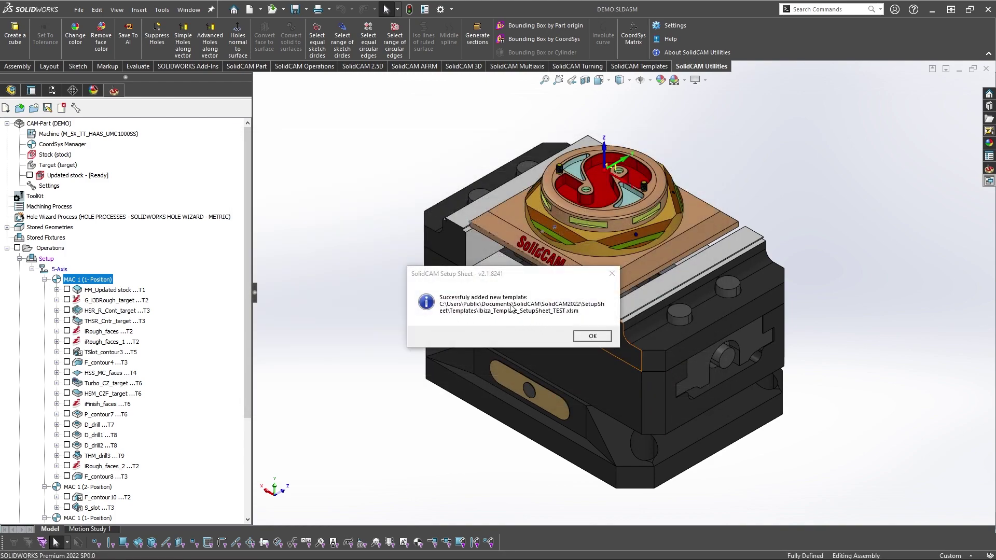
{"action": "left_click", "coordinate": [592, 337]}
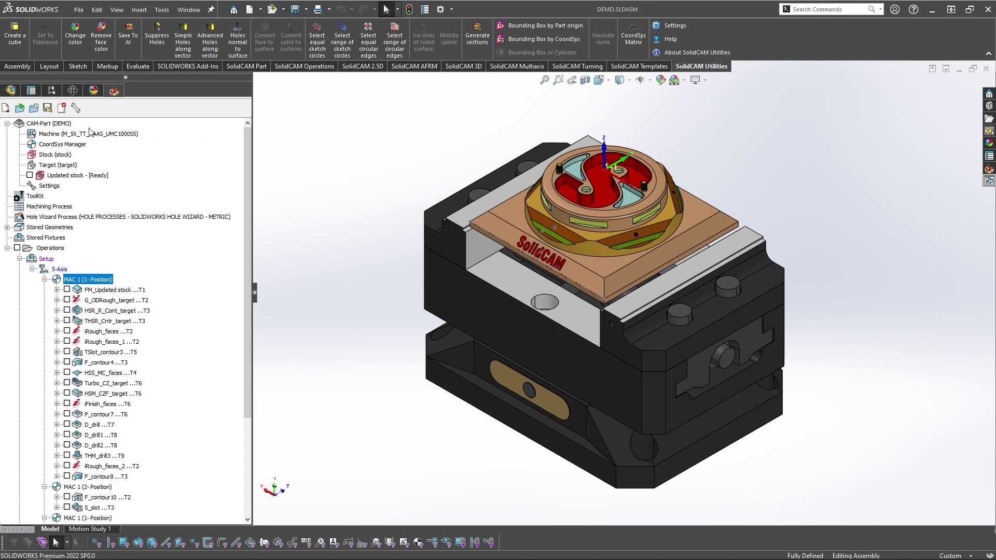
- Generate the DEMO CAM-Part setup sheet using the Ibiza_Template_SetupSheet style
{"action": "right_click", "coordinate": [62, 124]}
{"action": "mouse_move", "coordinate": [96, 231]}
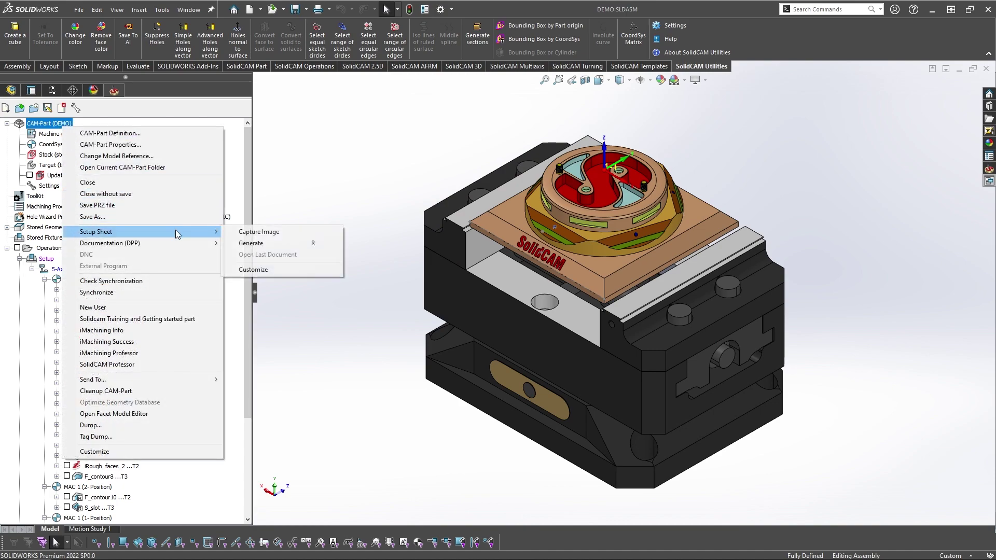
{"action": "left_click", "coordinate": [258, 244]}
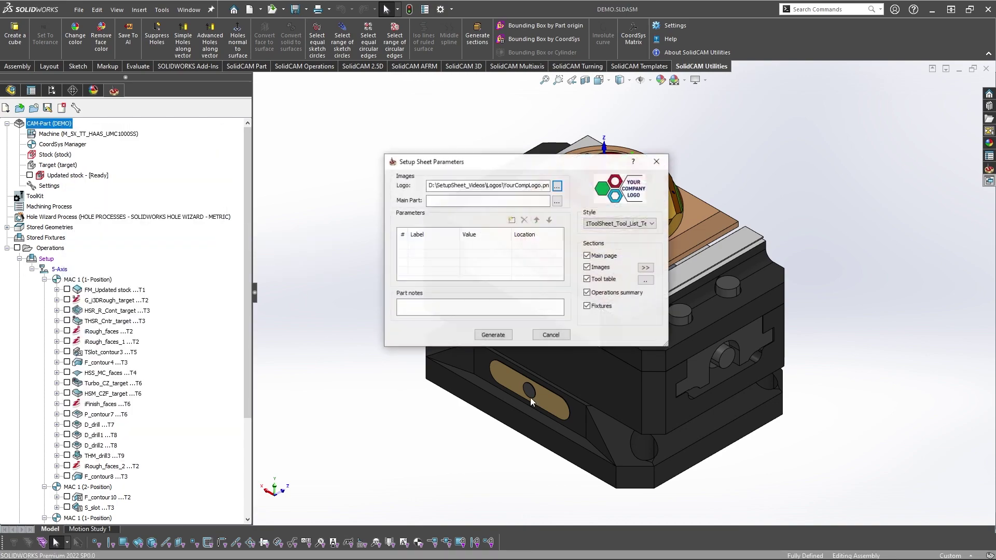
{"action": "left_click", "coordinate": [645, 224]}
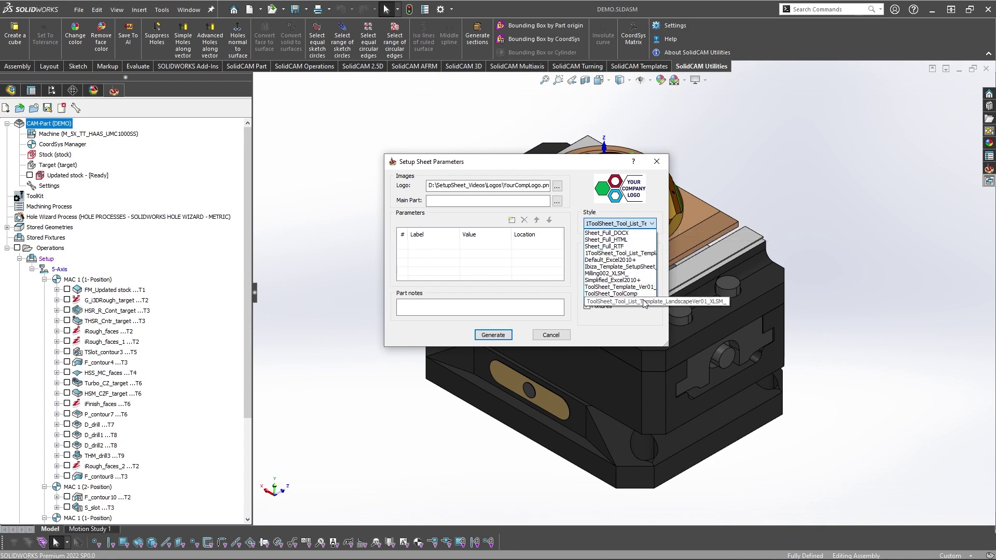
{"action": "left_click", "coordinate": [642, 270]}
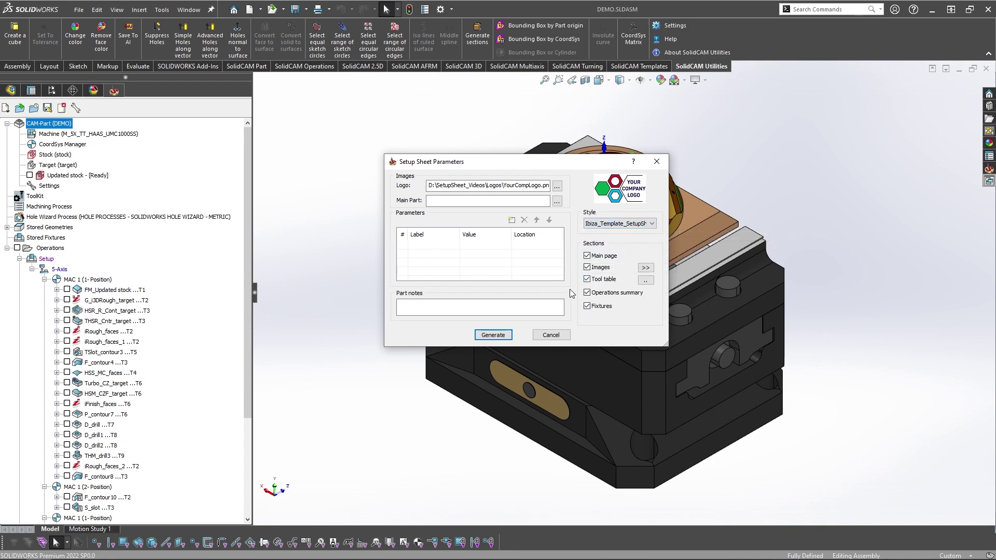
{"action": "left_click", "coordinate": [505, 335]}
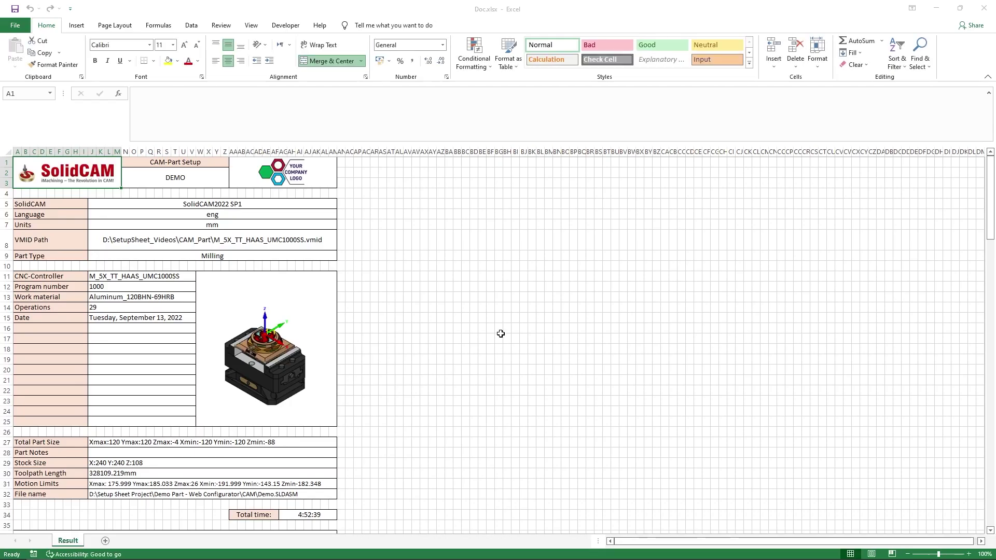
- Scroll down the generated Doc.xlsx sheet to review part data, tool list and setups
{"action": "left_click", "coordinate": [441, 308]}
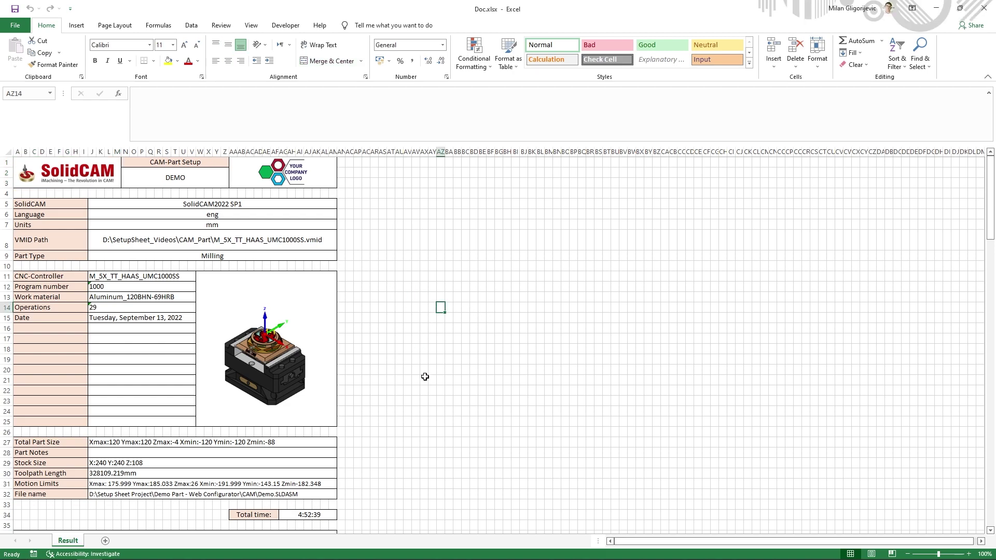
{"action": "scroll", "coordinate": [425, 376], "scroll_direction": "down", "scroll_amount": 2}
{"action": "scroll", "coordinate": [425, 379], "scroll_direction": "down", "scroll_amount": 4}
{"action": "scroll", "coordinate": [424, 383], "scroll_direction": "down", "scroll_amount": 5}
{"action": "scroll", "coordinate": [425, 386], "scroll_direction": "down", "scroll_amount": 1}
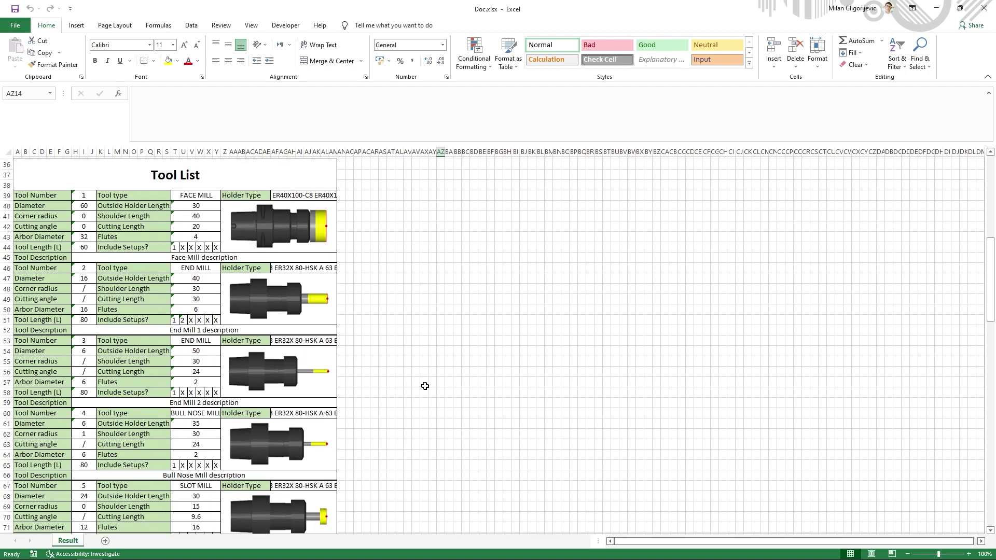
{"action": "scroll", "coordinate": [425, 386], "scroll_direction": "down", "scroll_amount": 7}
{"action": "scroll", "coordinate": [425, 386], "scroll_direction": "down", "scroll_amount": 6}
{"action": "scroll", "coordinate": [424, 386], "scroll_direction": "down", "scroll_amount": 7}
{"action": "scroll", "coordinate": [425, 386], "scroll_direction": "down", "scroll_amount": 6}
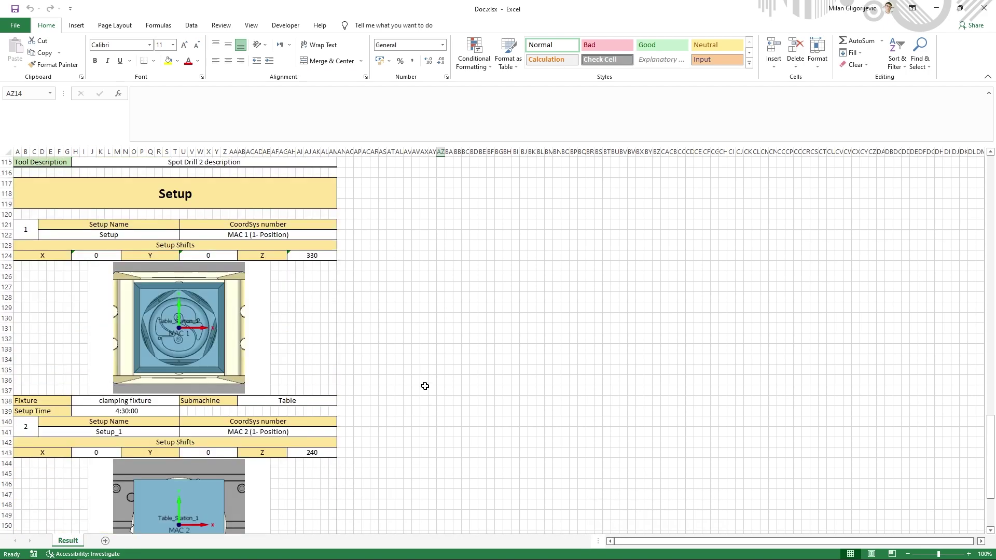
- Scroll back up and show the setup sheet's four-page print preview
{"action": "scroll", "coordinate": [425, 385], "scroll_direction": "up", "scroll_amount": 12}
{"action": "scroll", "coordinate": [426, 387], "scroll_direction": "up", "scroll_amount": 13}
{"action": "scroll", "coordinate": [433, 389], "scroll_direction": "up", "scroll_amount": 13}
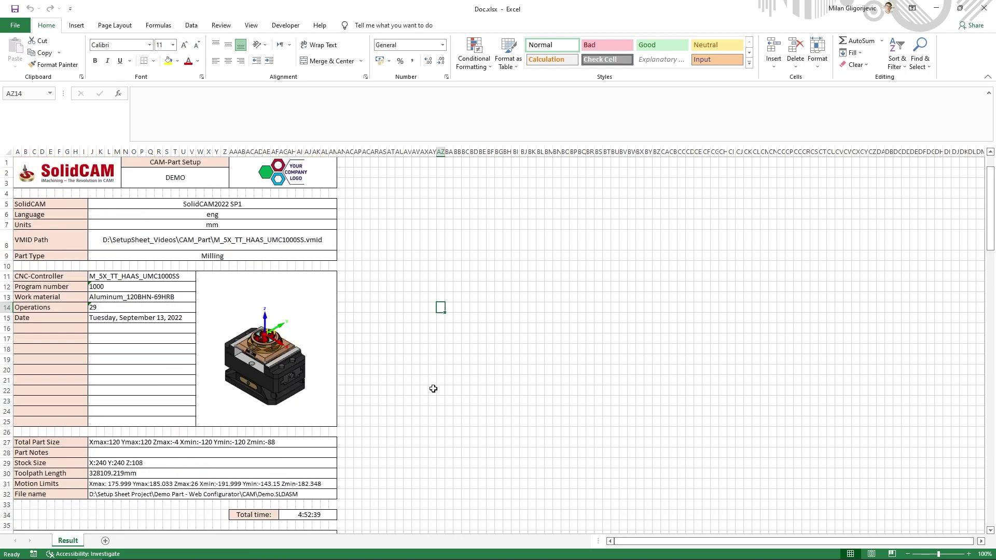
{"action": "left_click", "coordinate": [432, 349]}
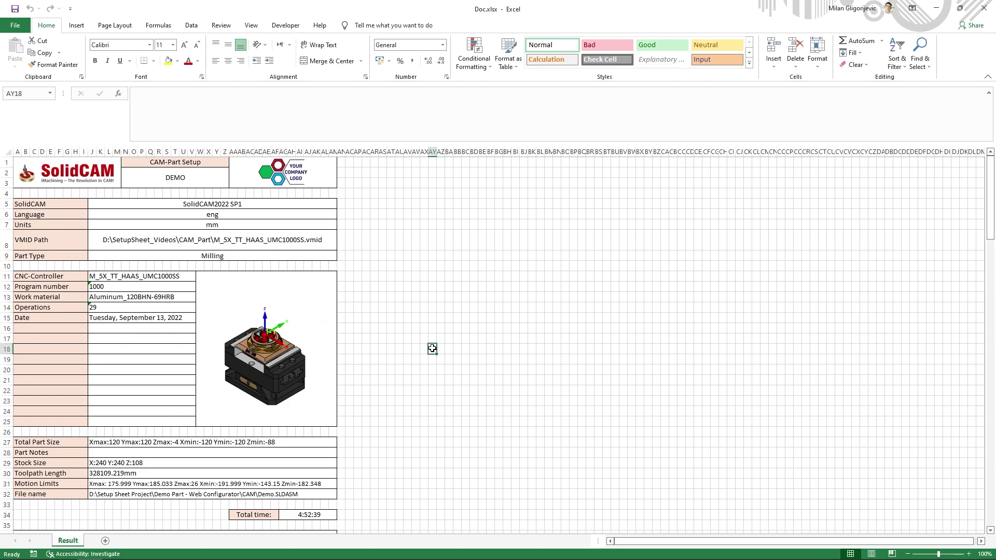
{"action": "key", "text": "ctrl+p"}
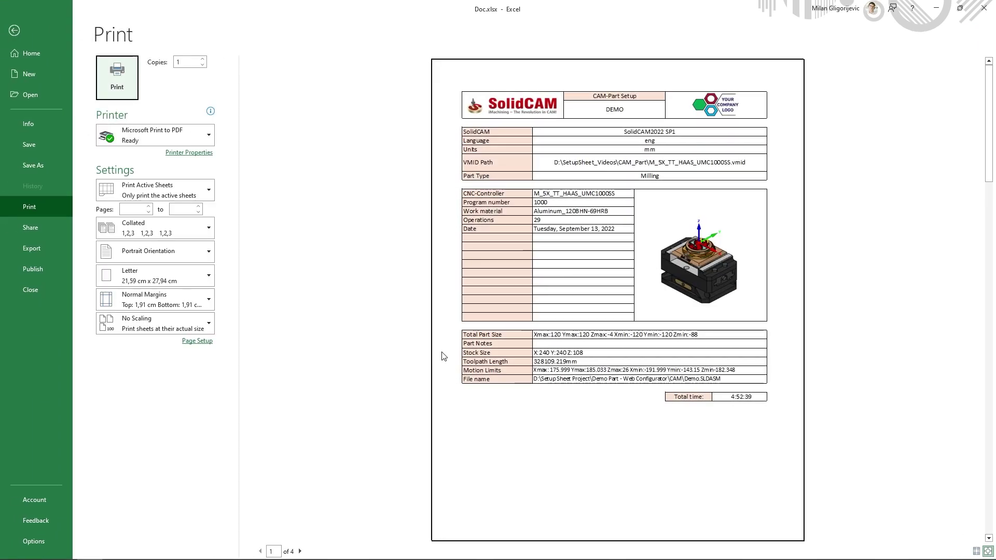